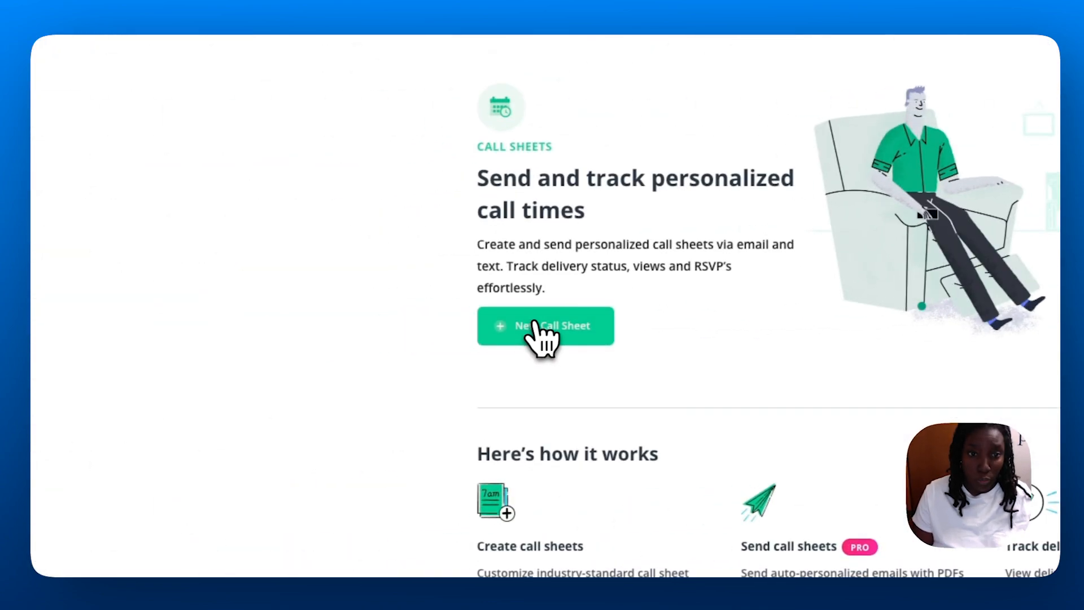
pyautogui.click(539, 334)
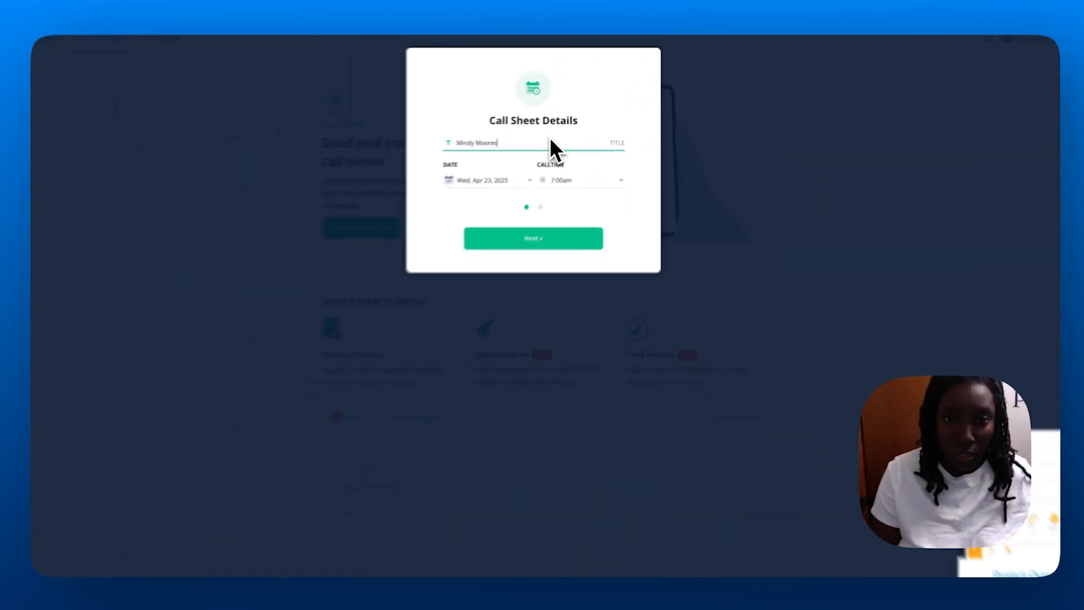
pyautogui.write('y 1')
pyautogui.click(501, 169)
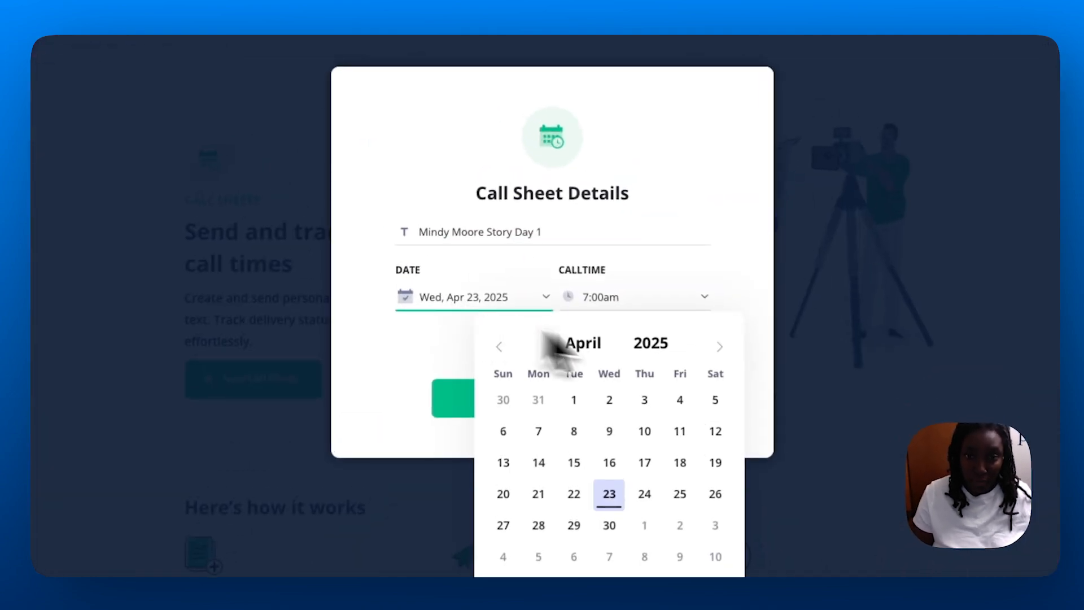
pyautogui.click(719, 346)
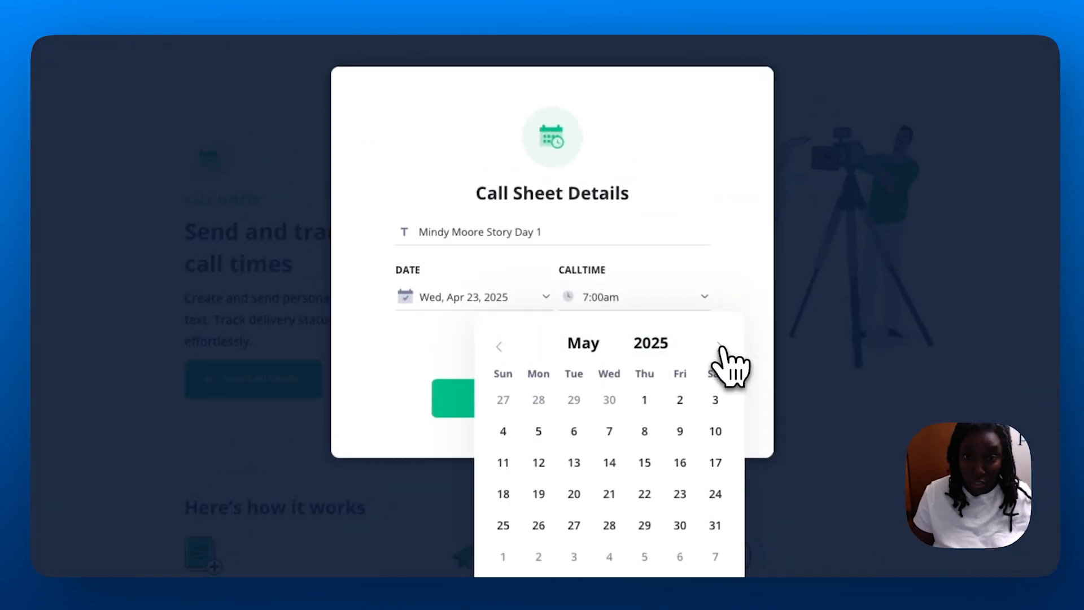
pyautogui.click(719, 346)
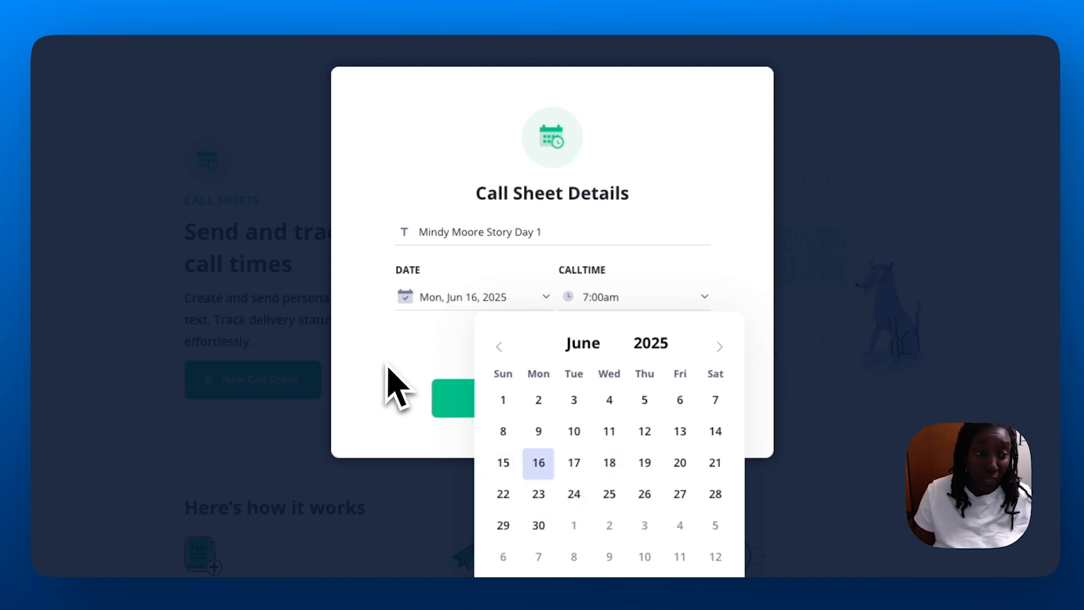
pyautogui.click(462, 432)
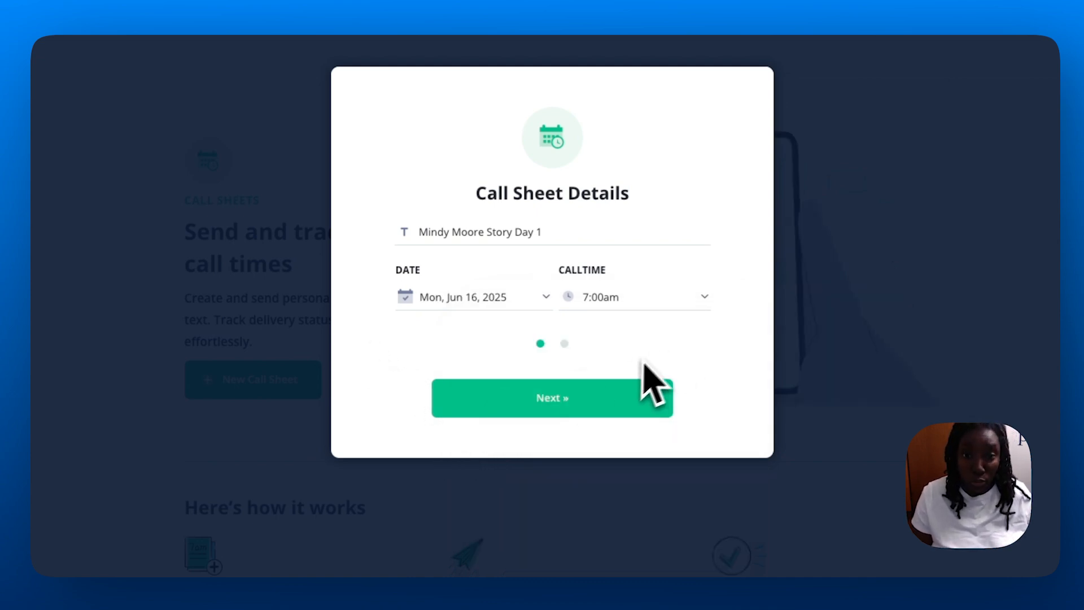
# Set the call time to 6:00am and create the call sheet in the Simplified layout.
pyautogui.click(631, 297)
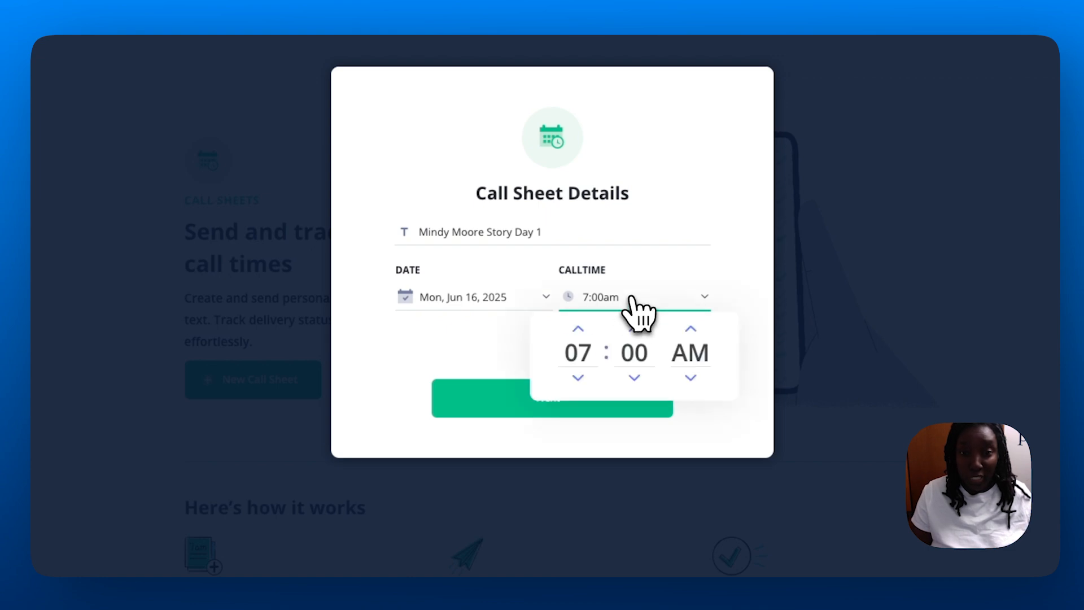
pyautogui.click(578, 377)
pyautogui.click(562, 399)
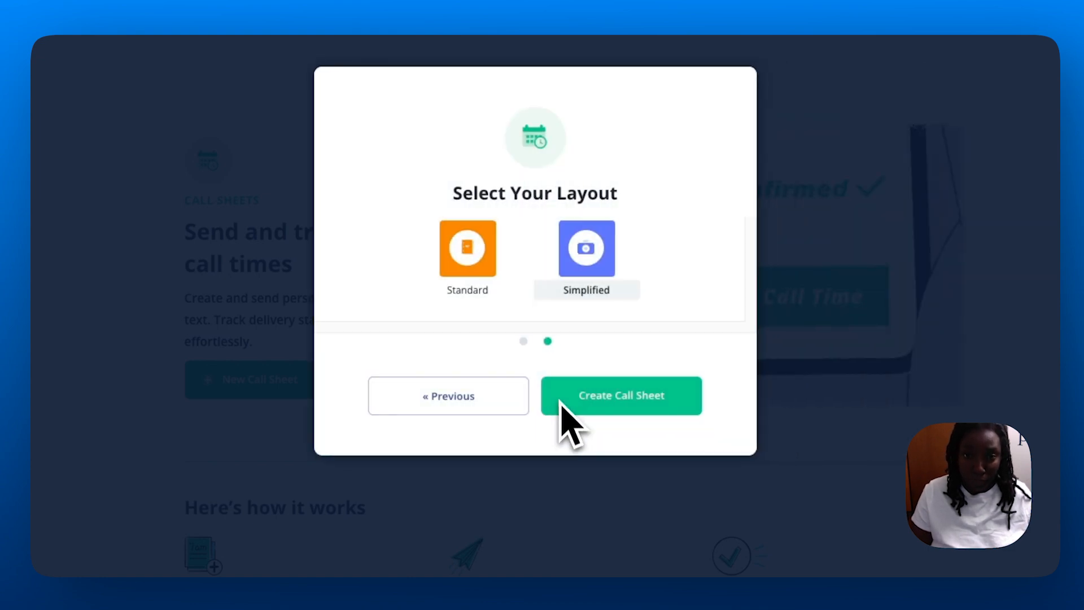
pyautogui.click(635, 404)
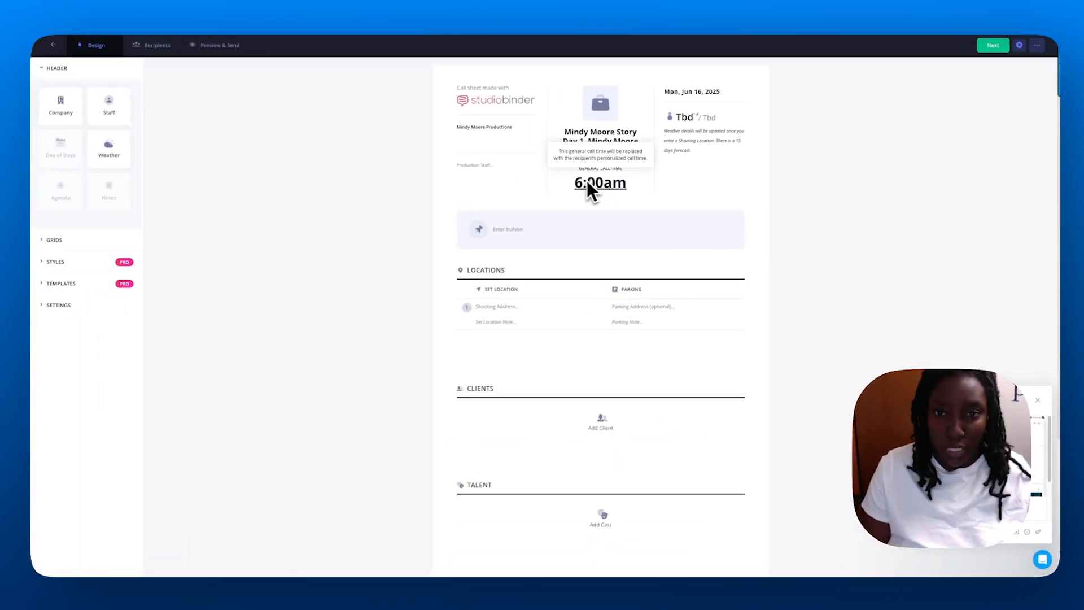
# Look over the new call sheet, then enable the Schedule section from the Grids list.
pyautogui.scroll(-5, 611, 273)
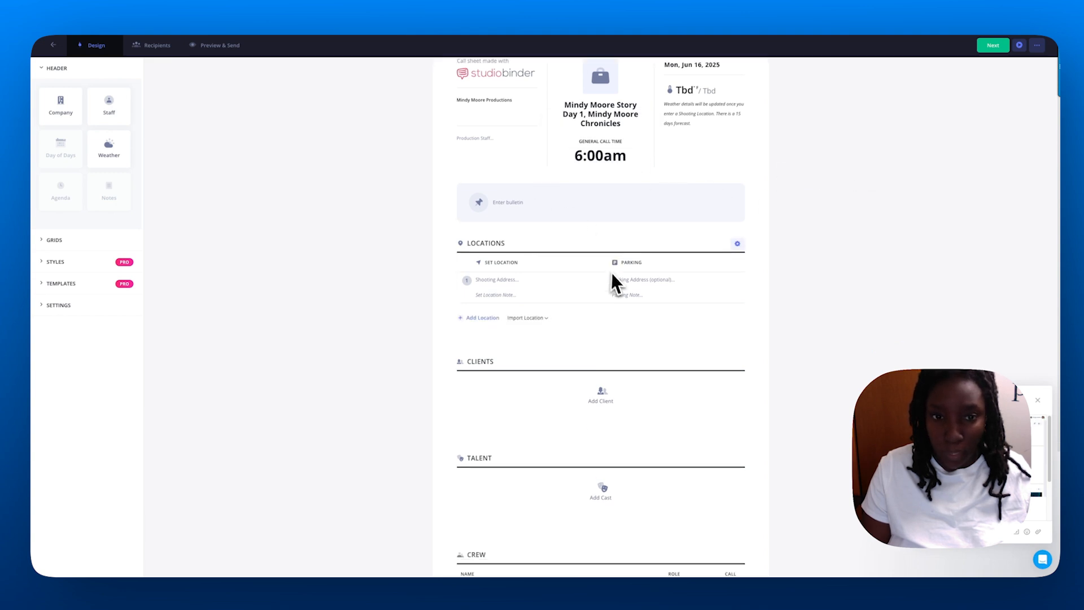
pyautogui.scroll(5, 582, 168)
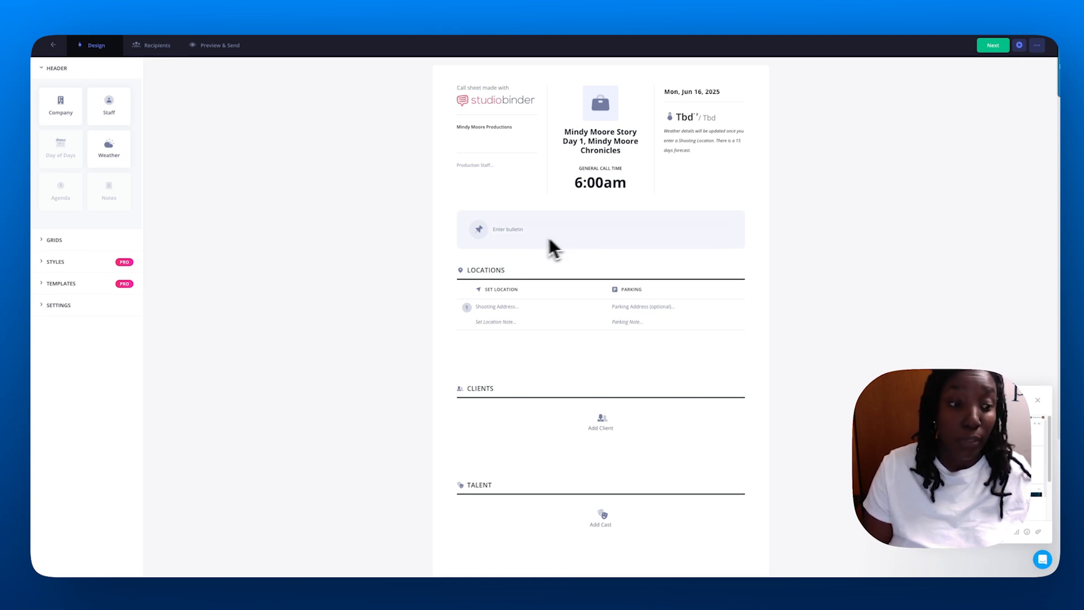
pyautogui.click(534, 230)
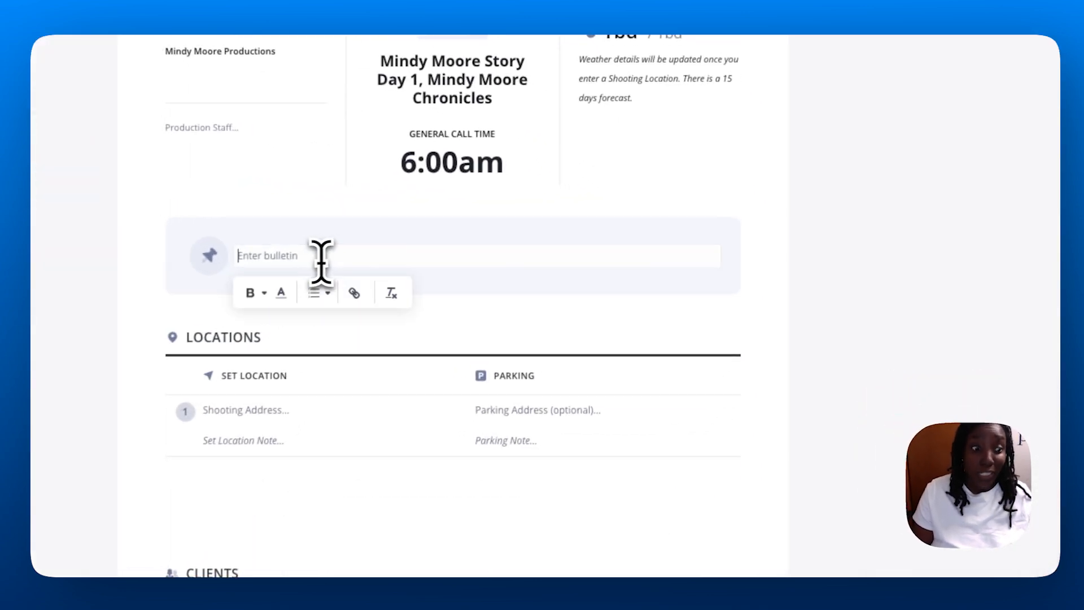
pyautogui.click(788, 281)
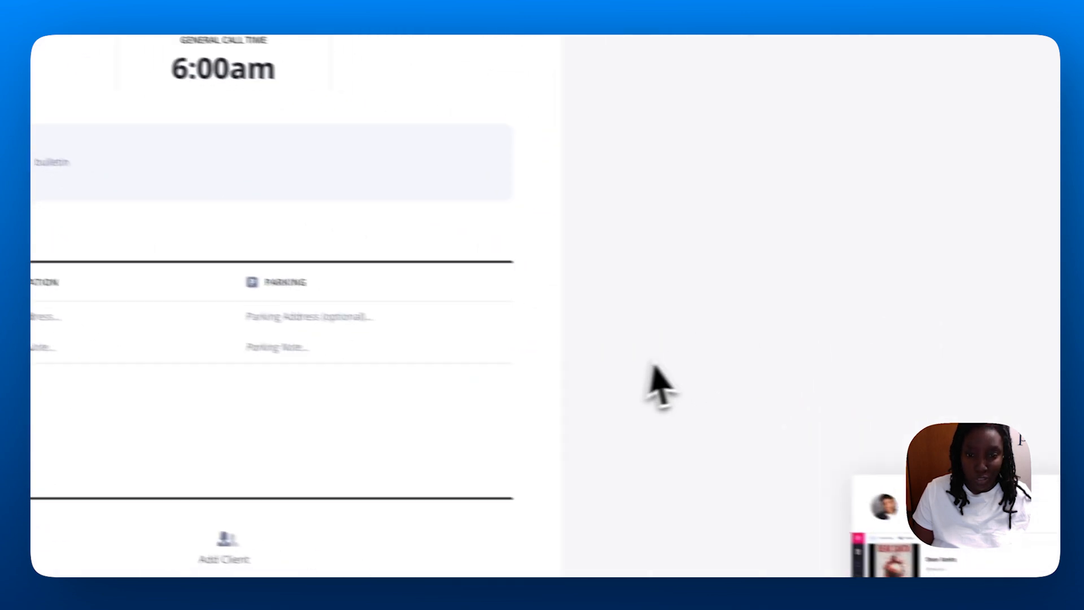
pyautogui.scroll(-7, 892, 435)
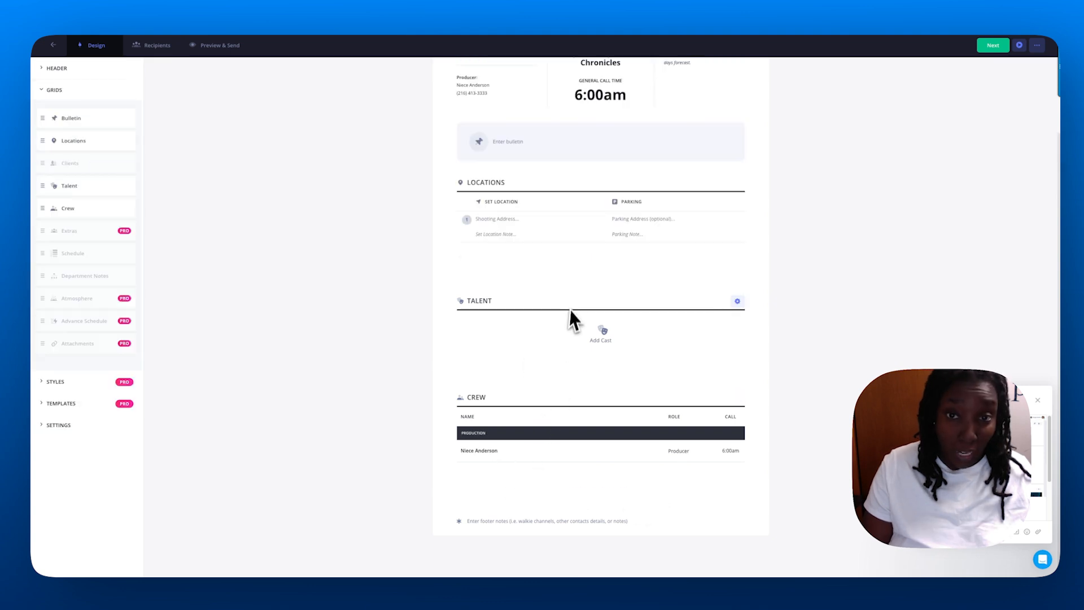
pyautogui.scroll(2, 569, 282)
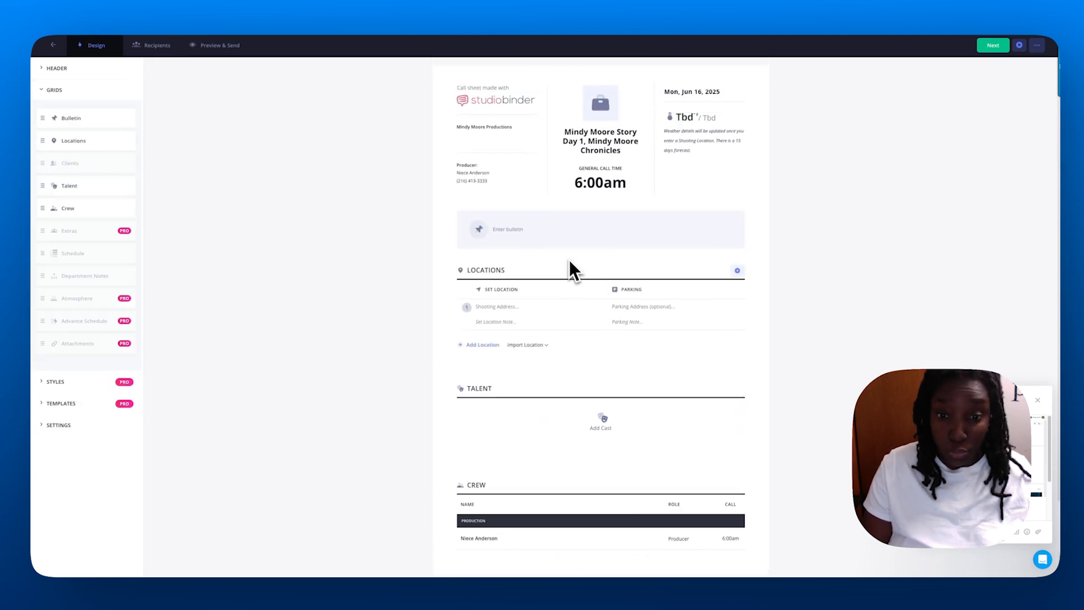
pyautogui.scroll(-2, 572, 266)
pyautogui.scroll(2, 568, 243)
pyautogui.scroll(-2, 573, 280)
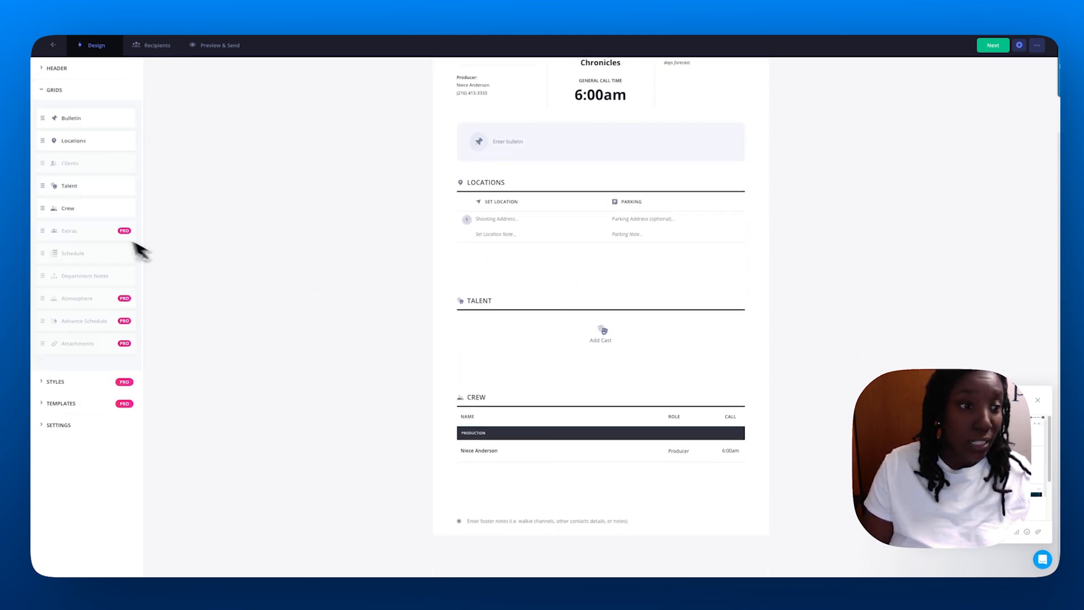
pyautogui.click(117, 253)
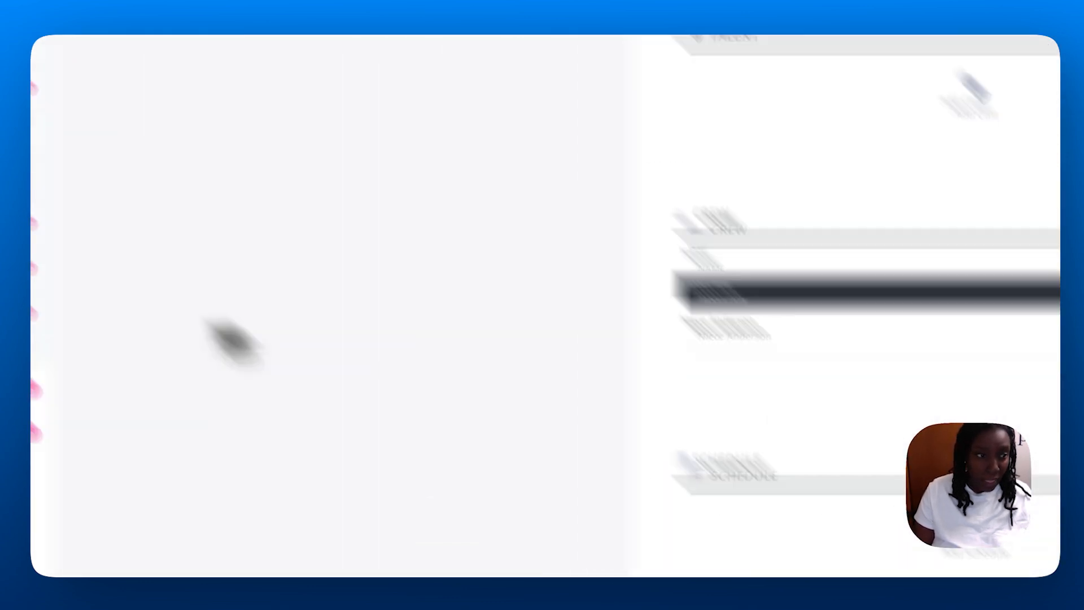
# Drag Schedule directly under Locations and scroll to check the new section order.
pyautogui.moveTo(53, 329); pyautogui.dragTo(53, 137)
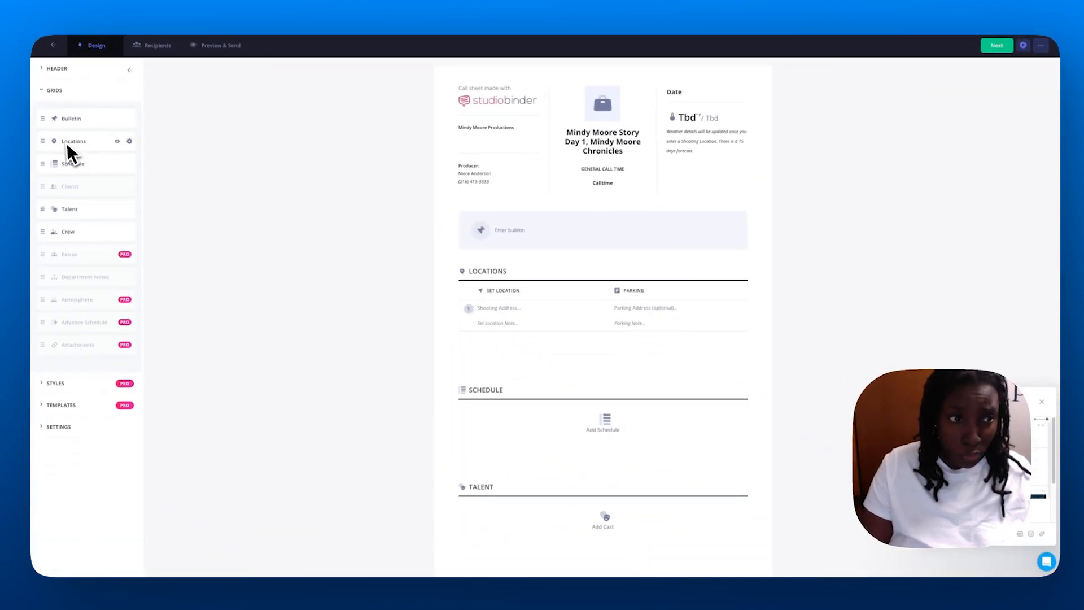
pyautogui.scroll(-2, 564, 310)
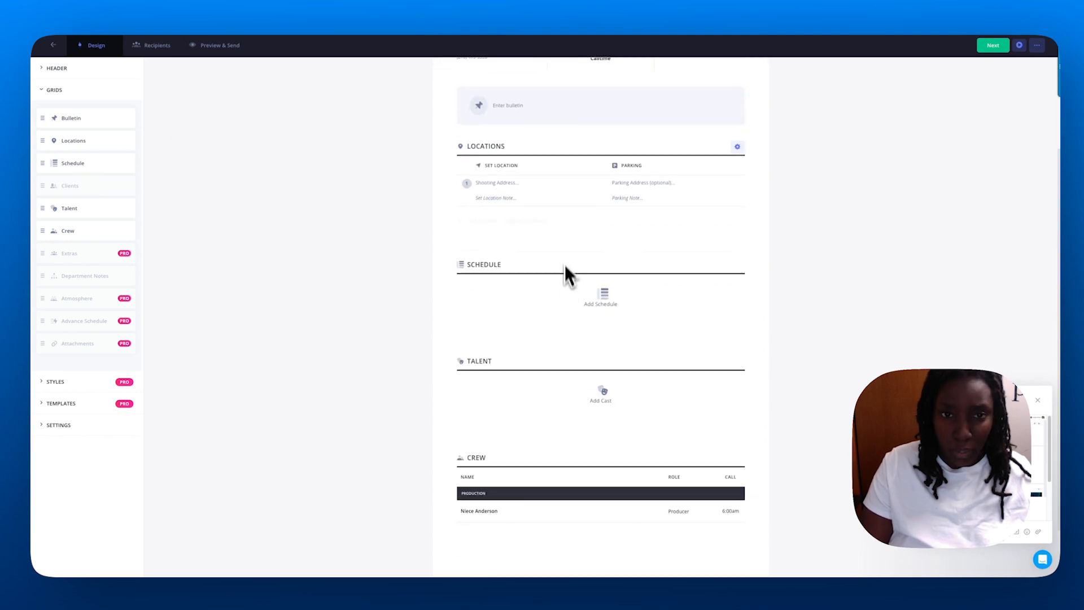
pyautogui.scroll(2, 564, 271)
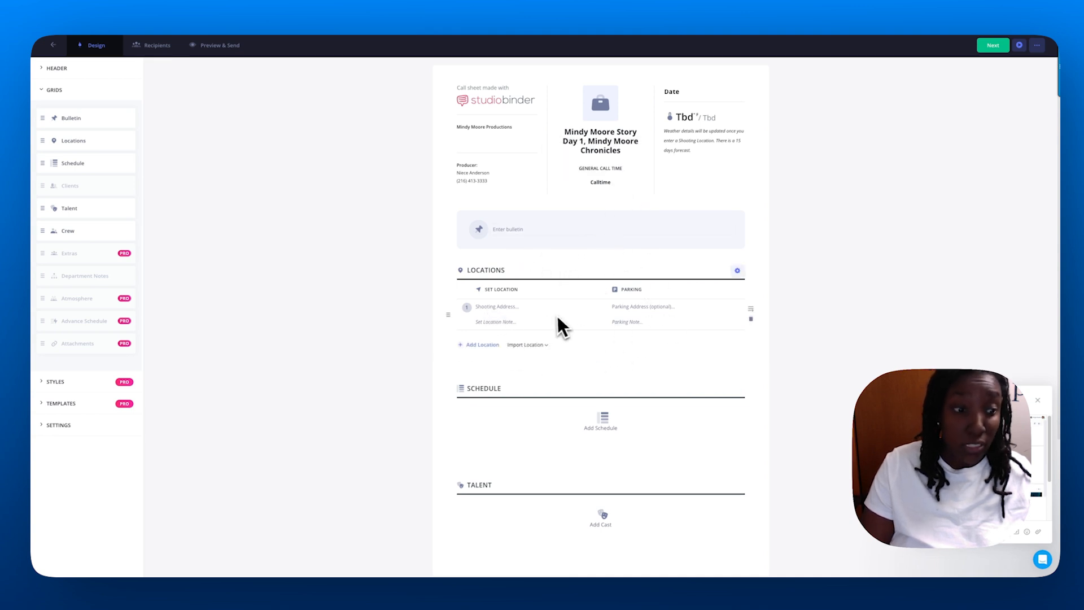
pyautogui.scroll(-5, 568, 421)
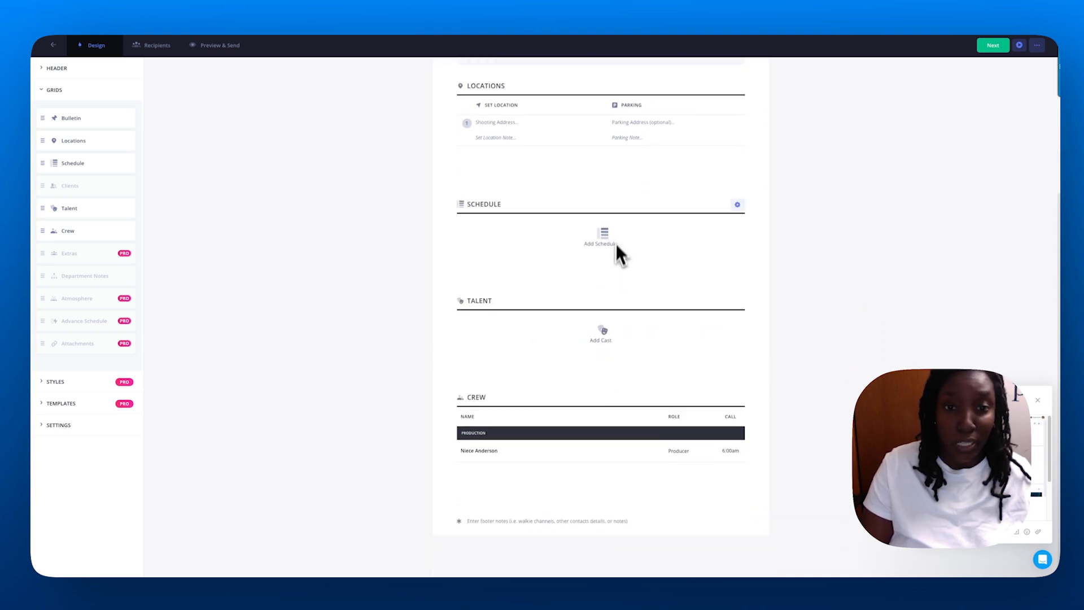
pyautogui.scroll(1, 619, 259)
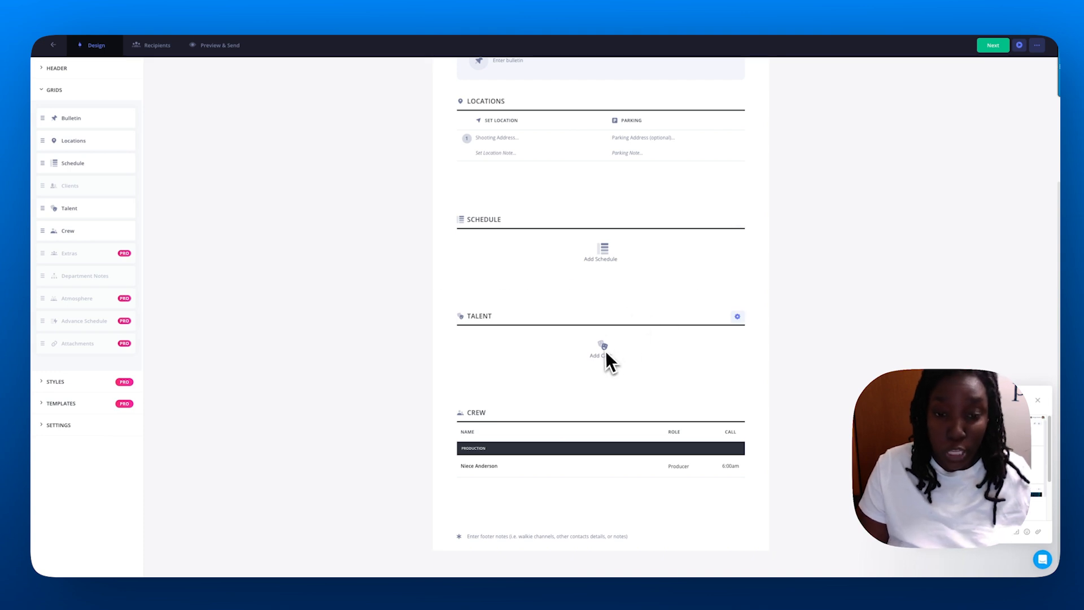
pyautogui.scroll(-1, 557, 425)
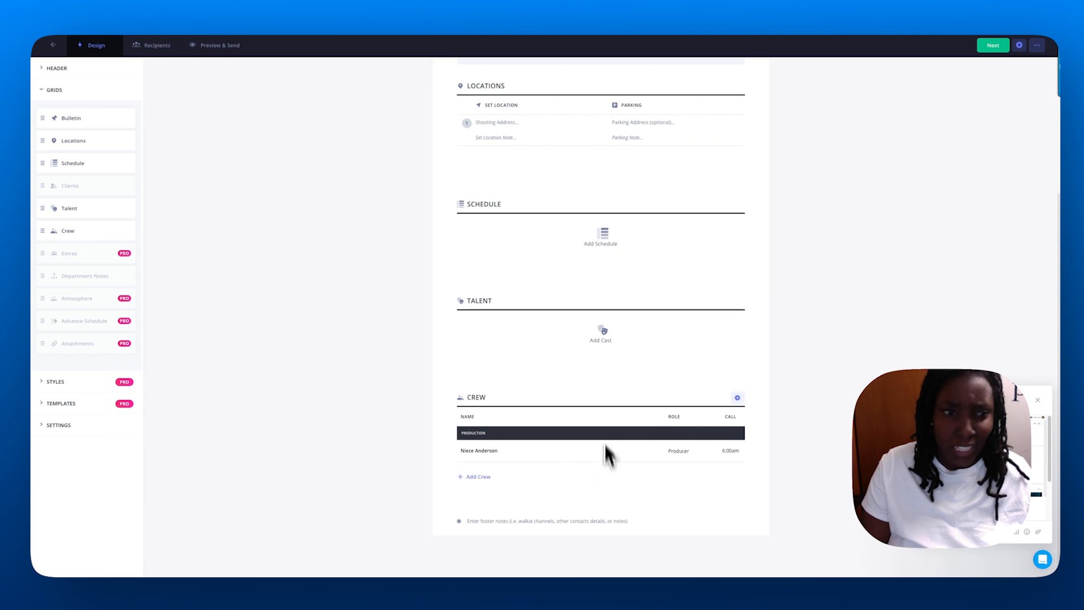
# Go to the project's crew contacts and start a new crew member with their full name.
pyautogui.click(53, 44)
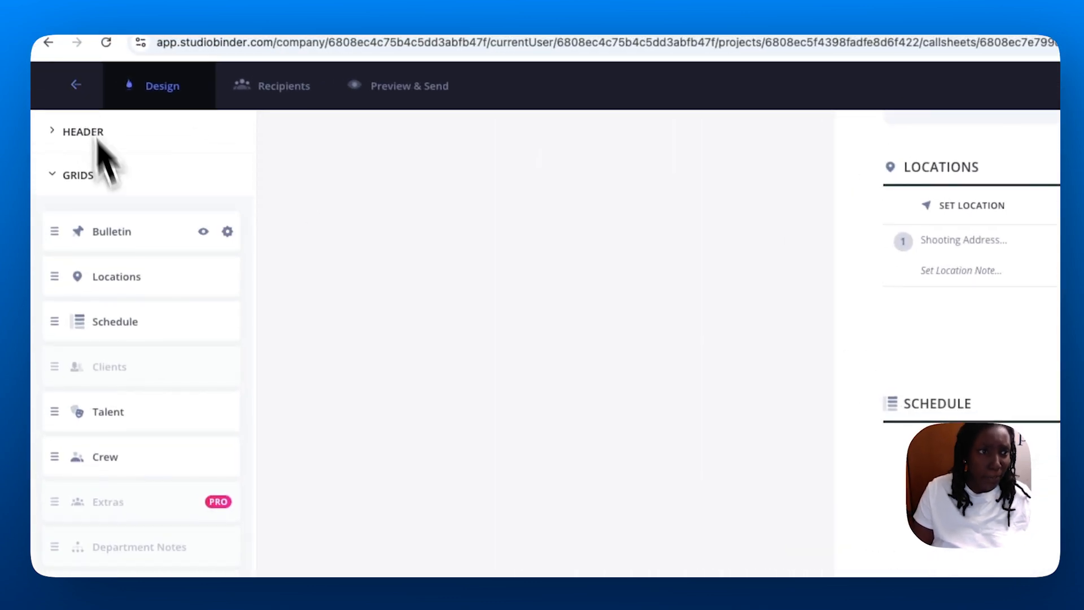
pyautogui.moveTo(64, 389)
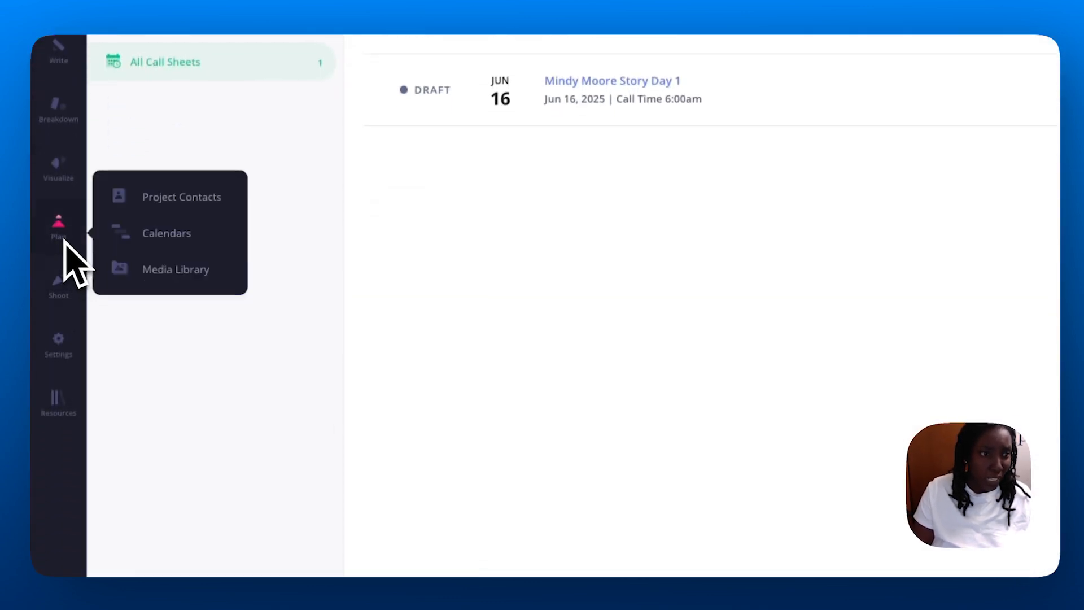
pyautogui.click(161, 197)
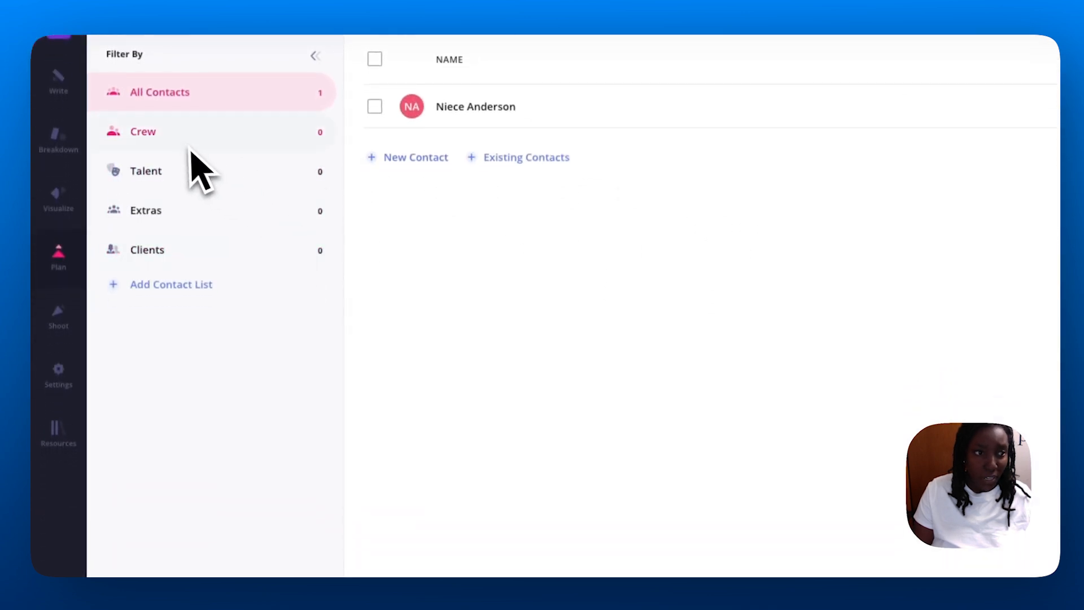
pyautogui.click(179, 135)
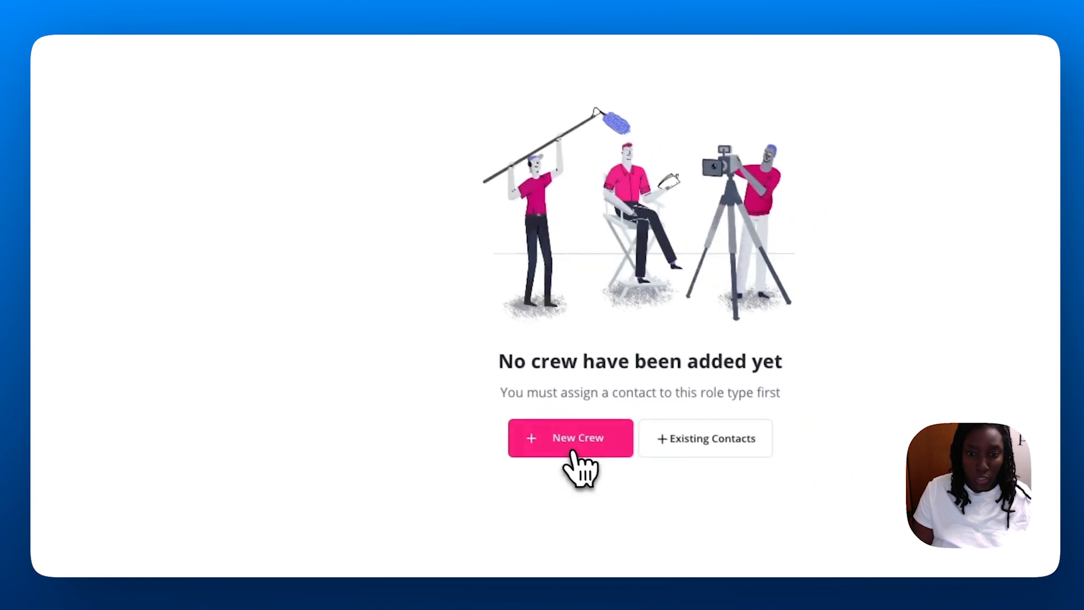
pyautogui.click(575, 449)
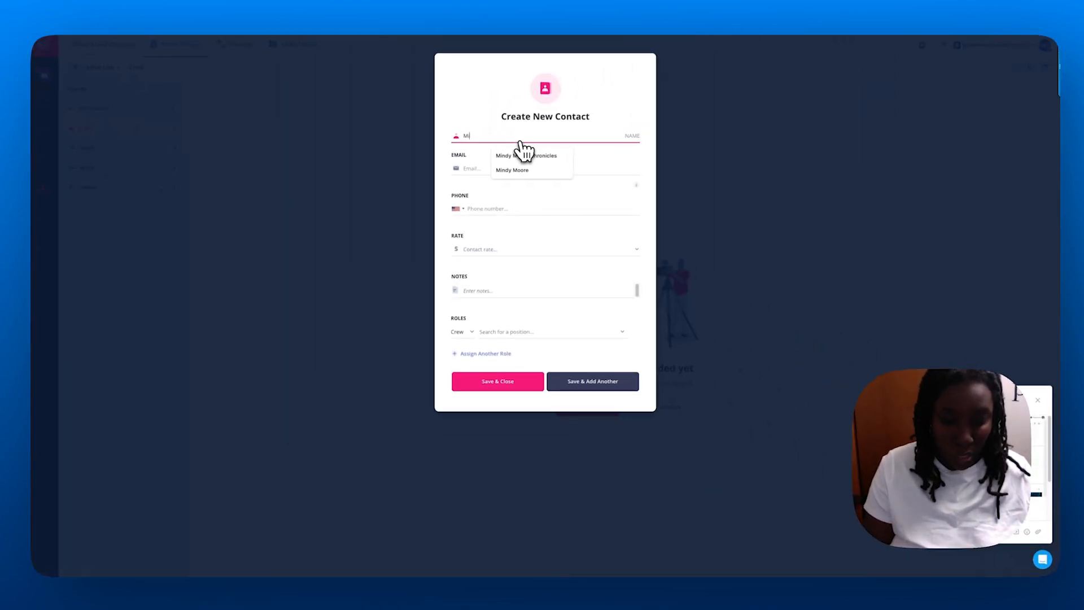
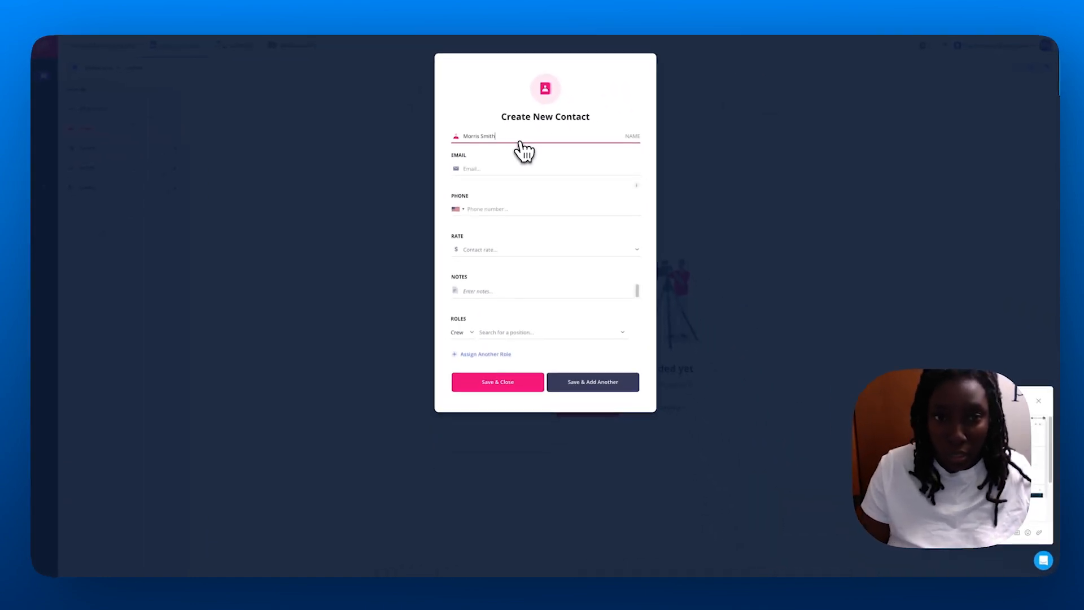
# Save the crew member with e-mail, phone and Videographer position, then begin a new talent contact.
pyautogui.click(499, 170)
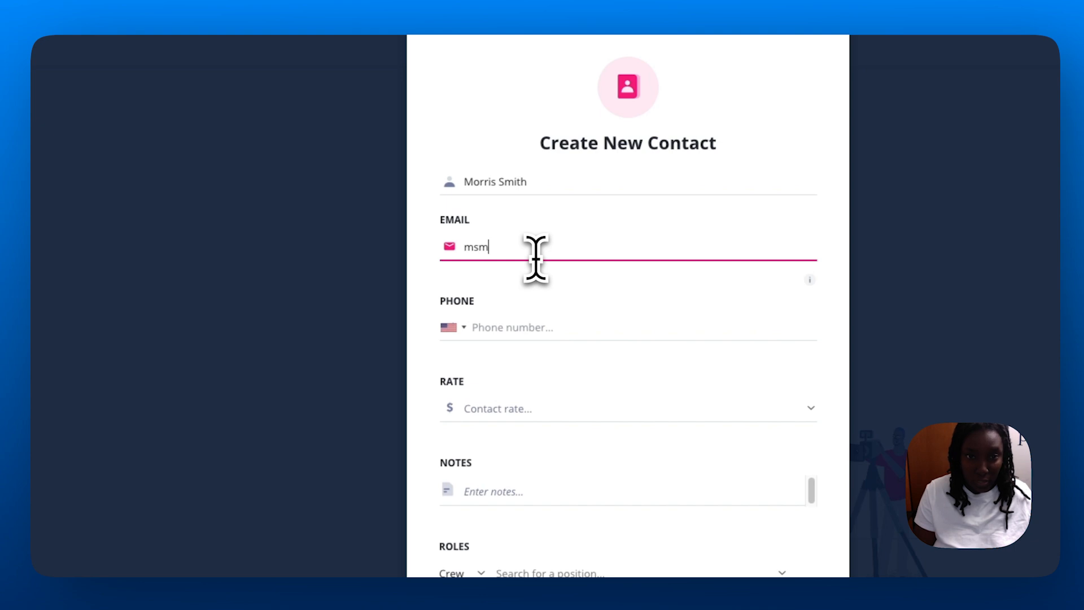
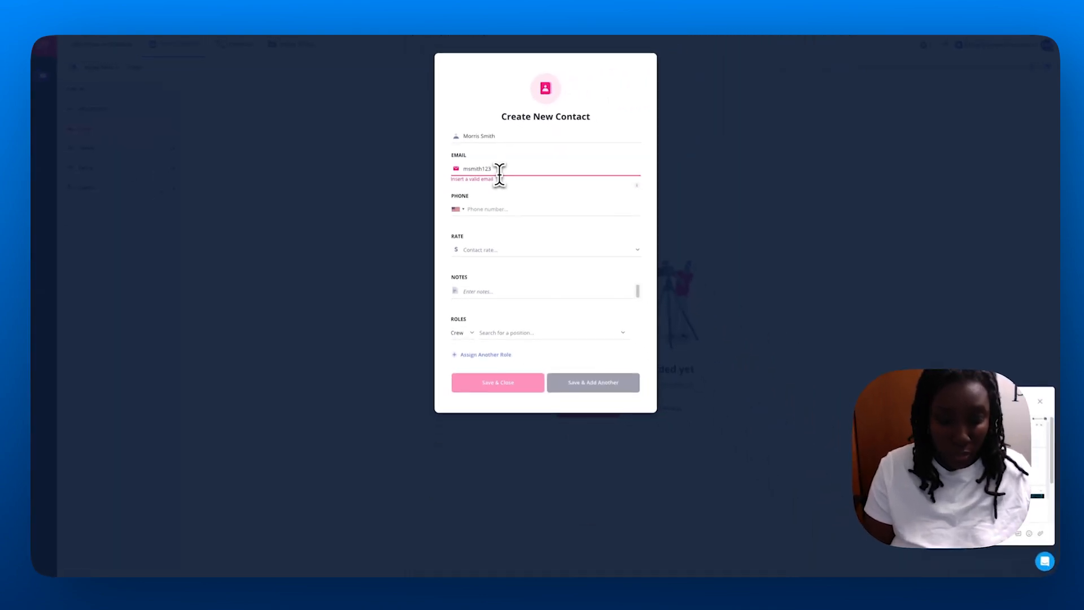
pyautogui.click(492, 207)
pyautogui.write('2145')
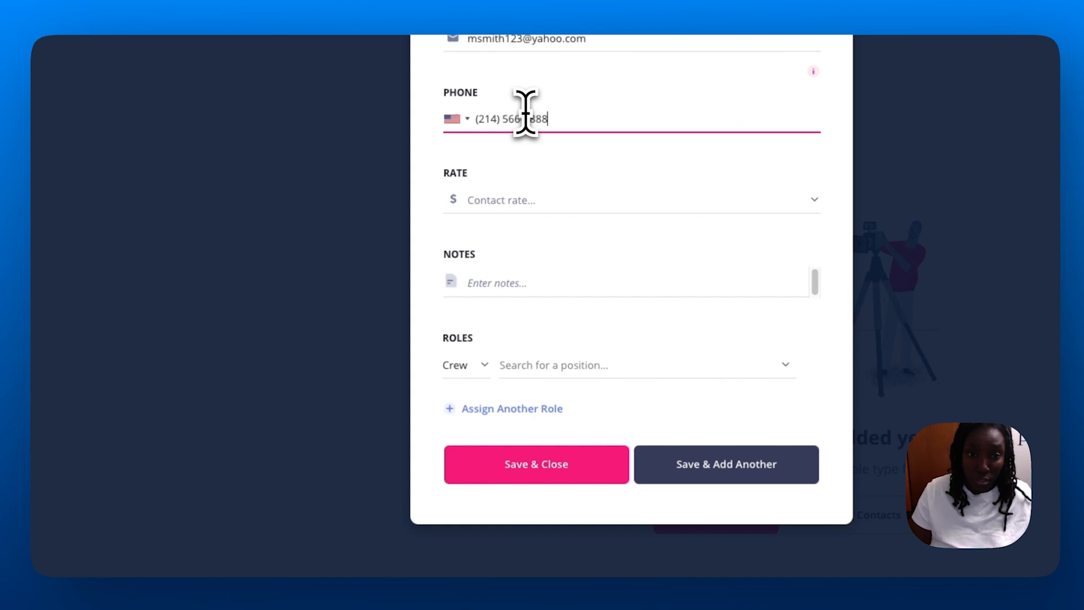
pyautogui.click(567, 375)
pyautogui.scroll(-3, 452, 211)
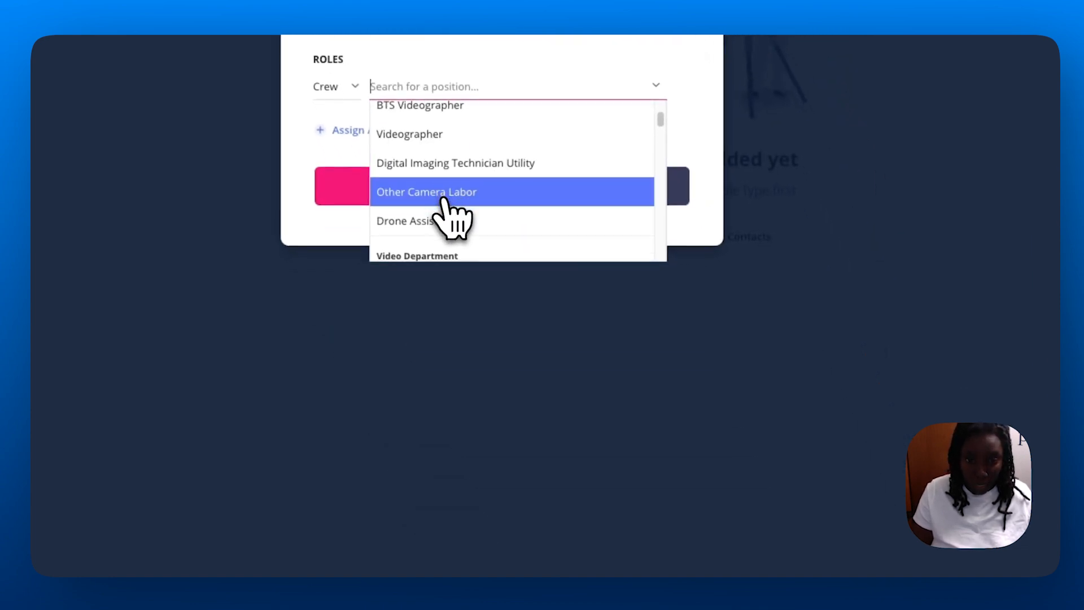
pyautogui.click(443, 135)
pyautogui.click(456, 191)
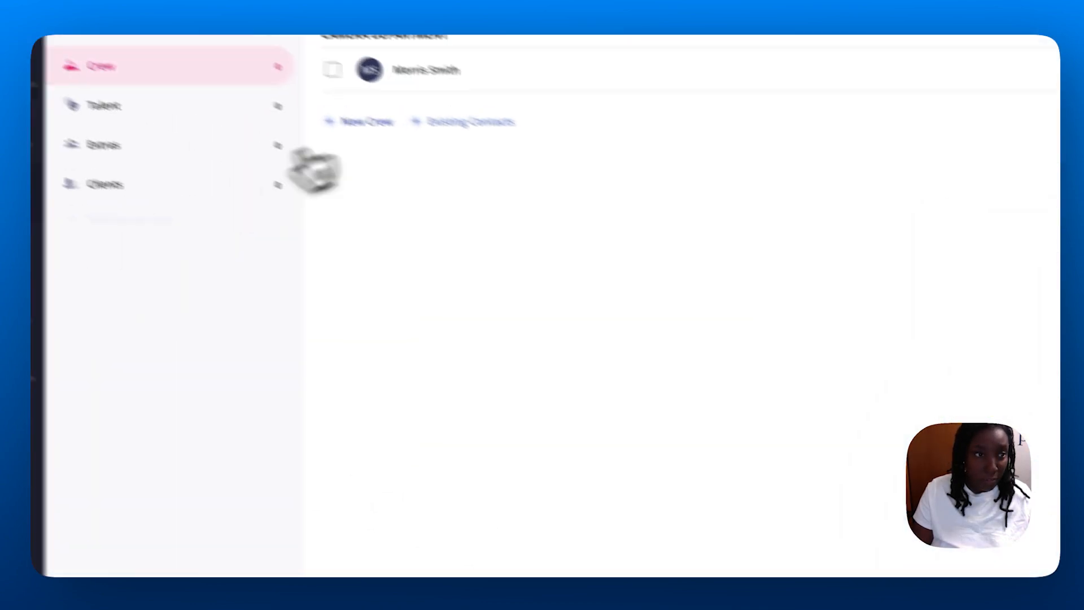
pyautogui.click(215, 108)
pyautogui.click(627, 486)
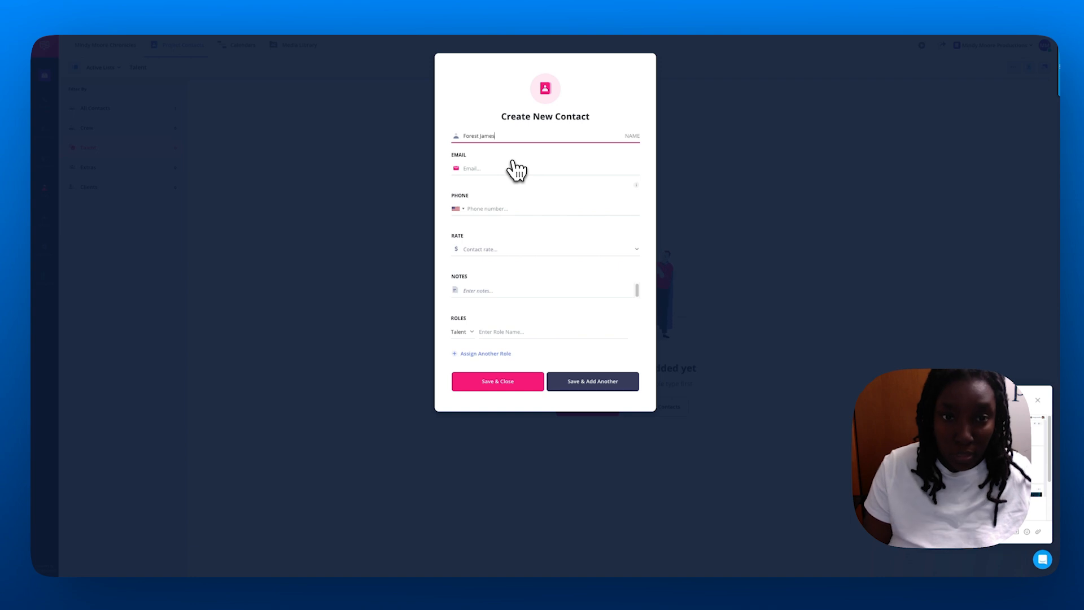
# Give the talent contact an e-mail, a phone number and the role Smoky, then save it.
pyautogui.click(491, 167)
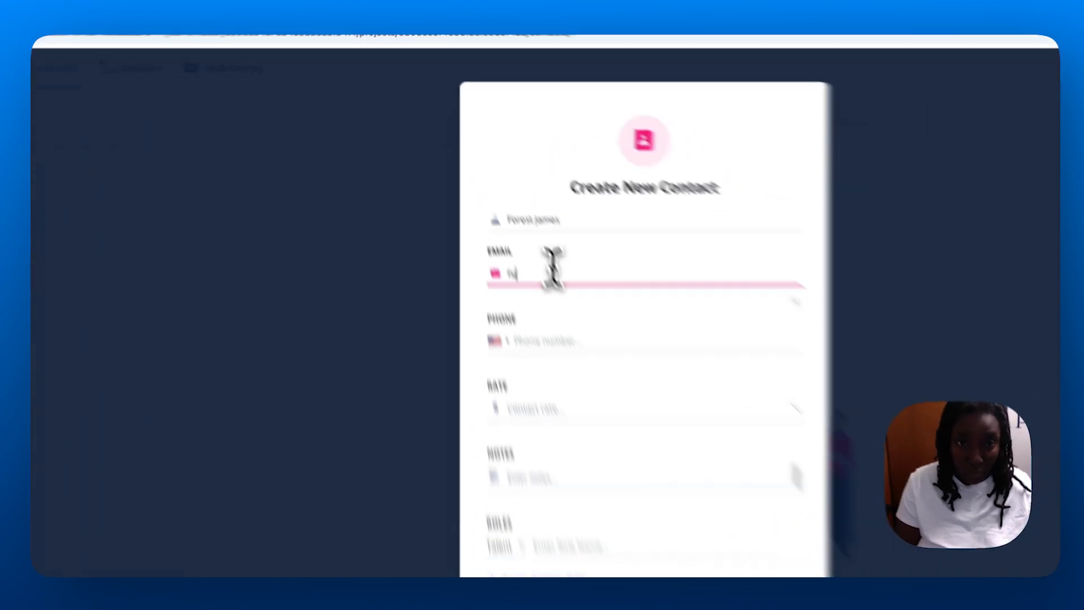
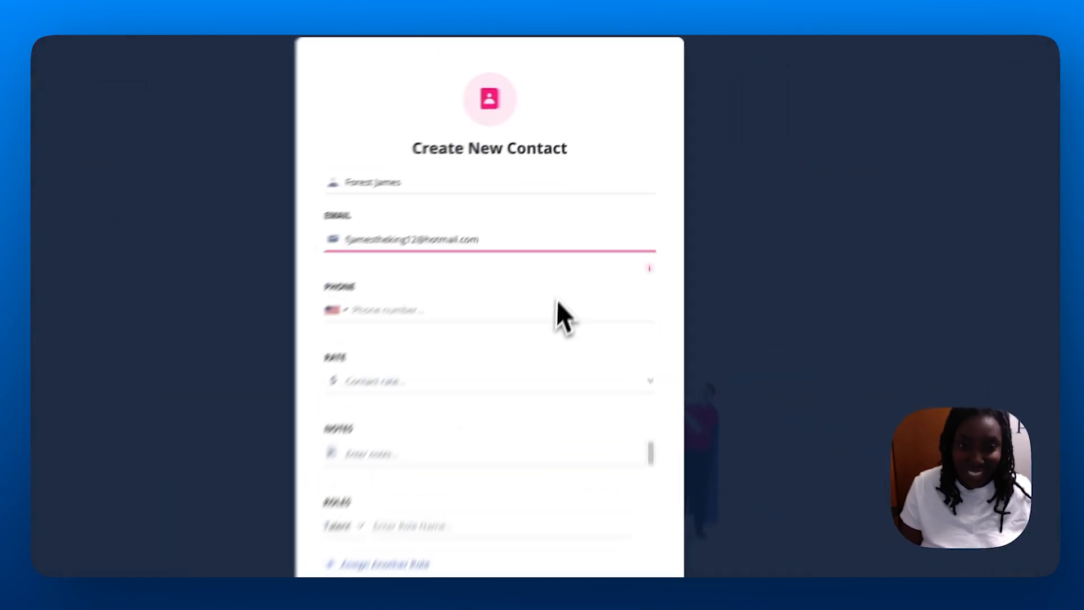
pyautogui.click(538, 309)
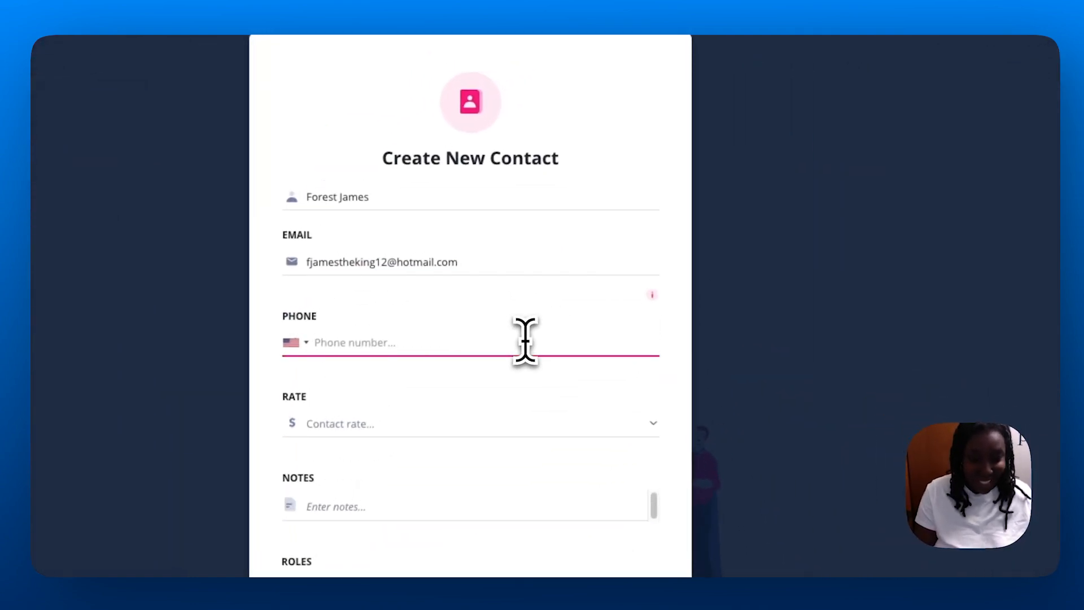
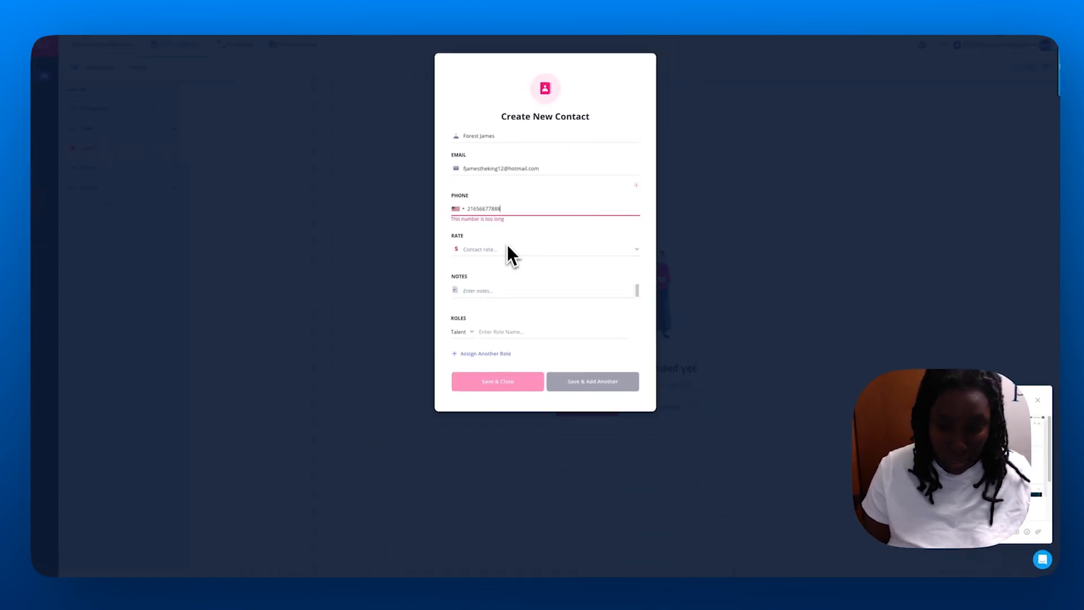
pyautogui.click(522, 302)
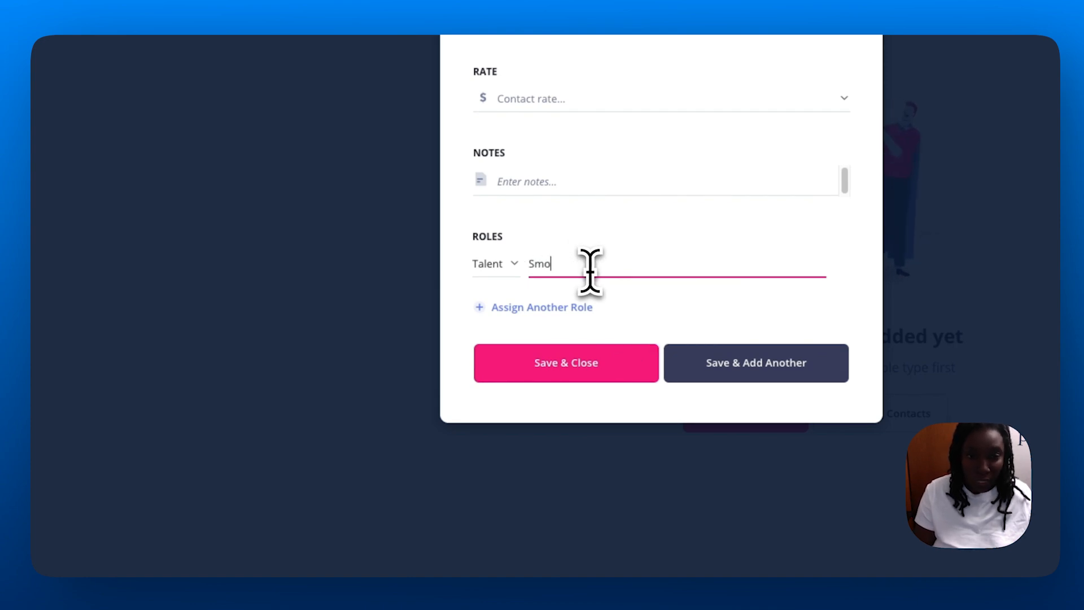
pyautogui.click(610, 376)
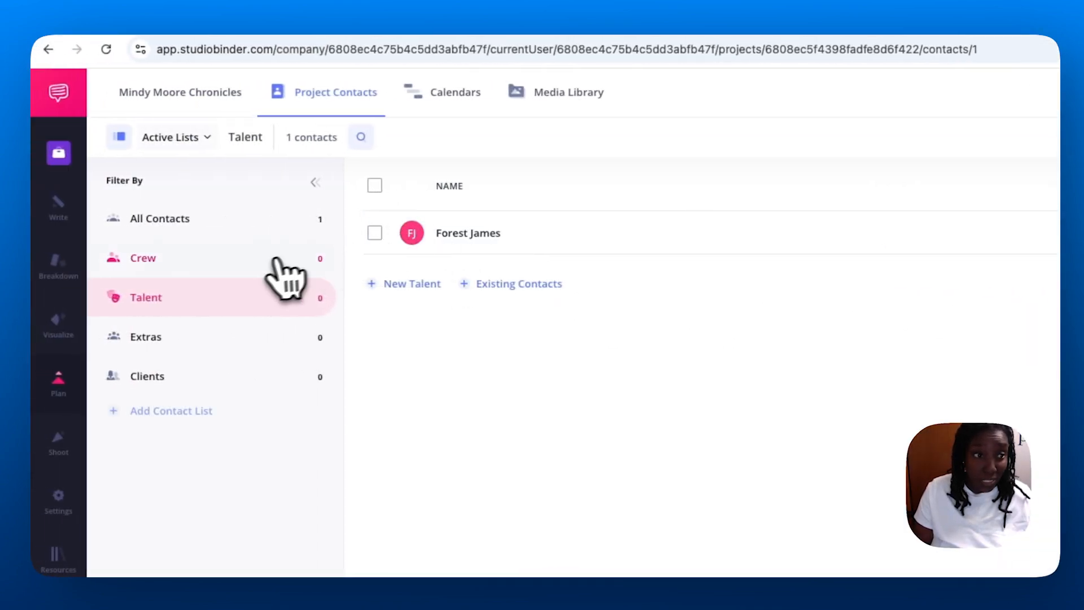
pyautogui.click(254, 259)
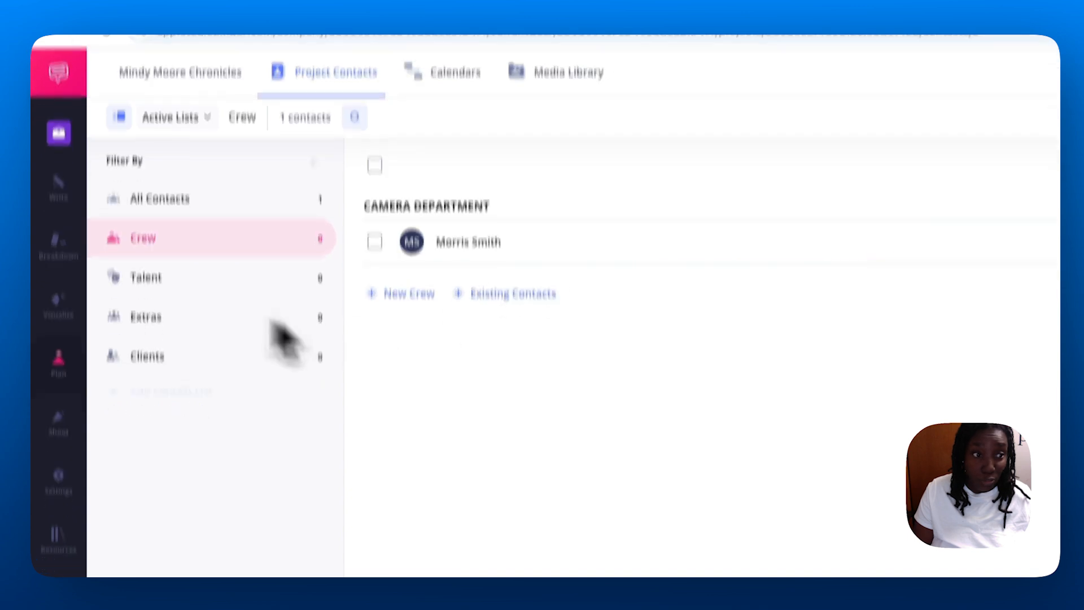
pyautogui.click(274, 321)
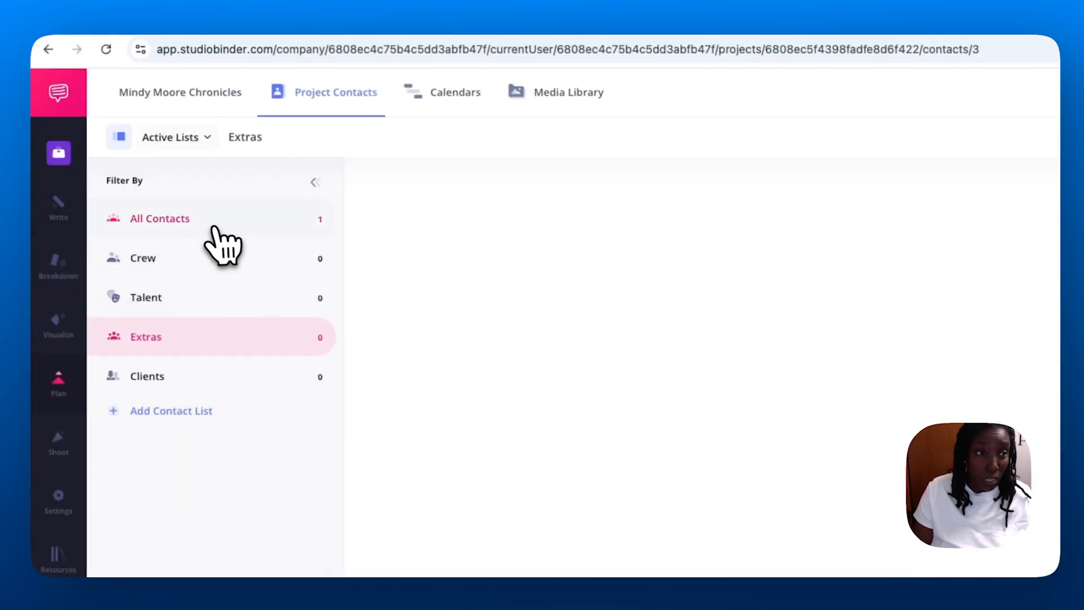
pyautogui.click(212, 228)
pyautogui.moveTo(83, 450)
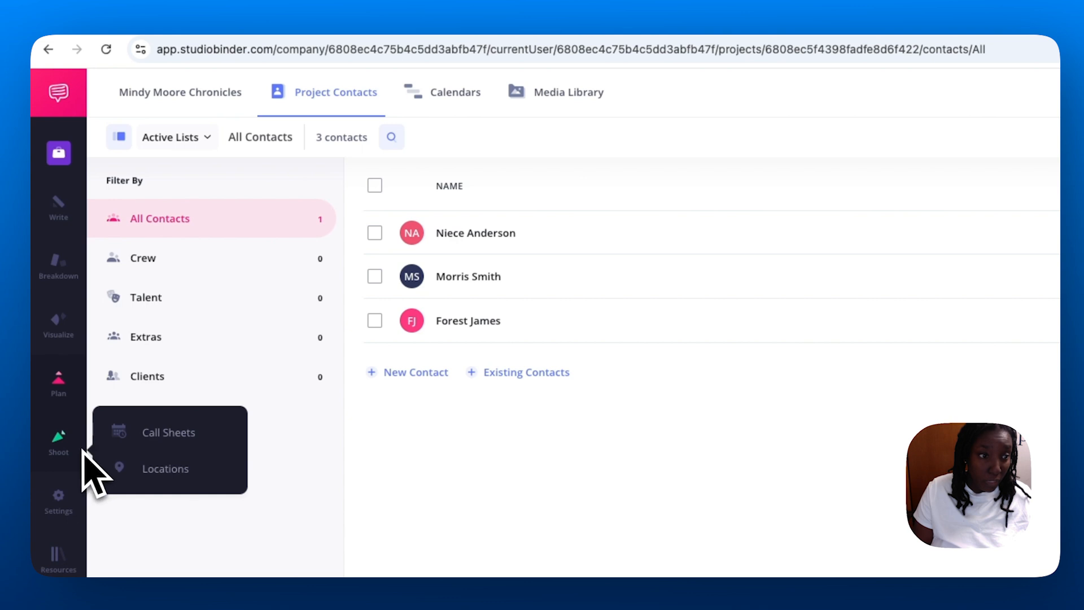
pyautogui.click(136, 439)
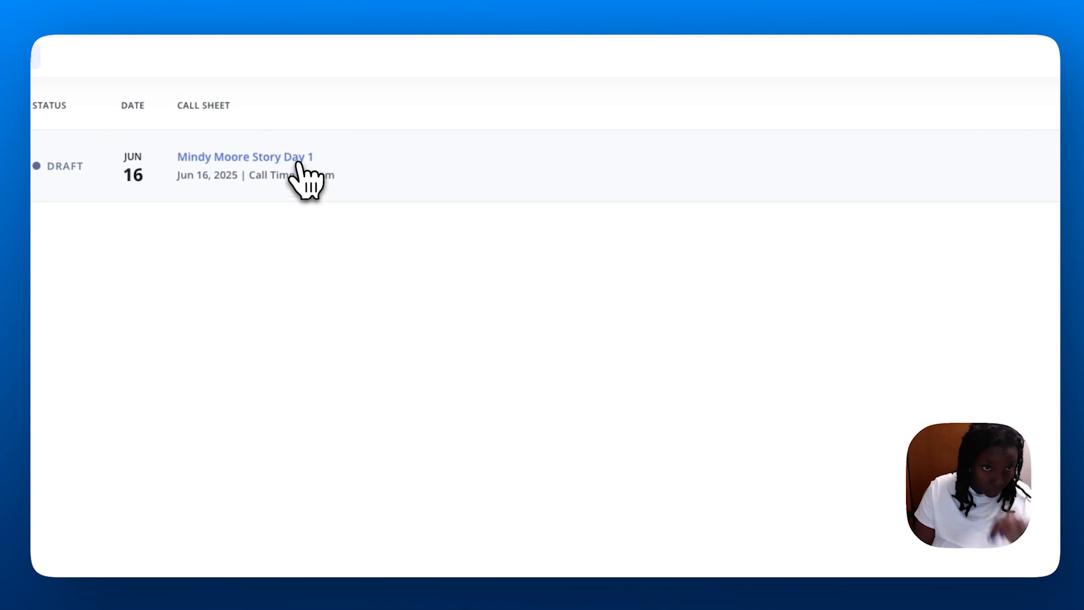
pyautogui.click(298, 163)
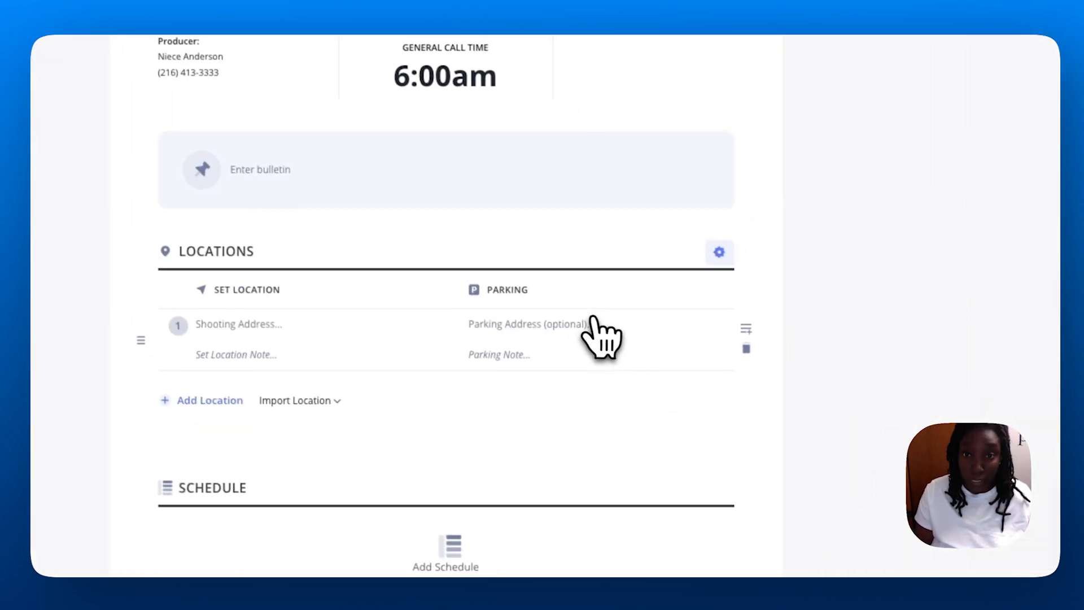
pyautogui.scroll(-4, 590, 331)
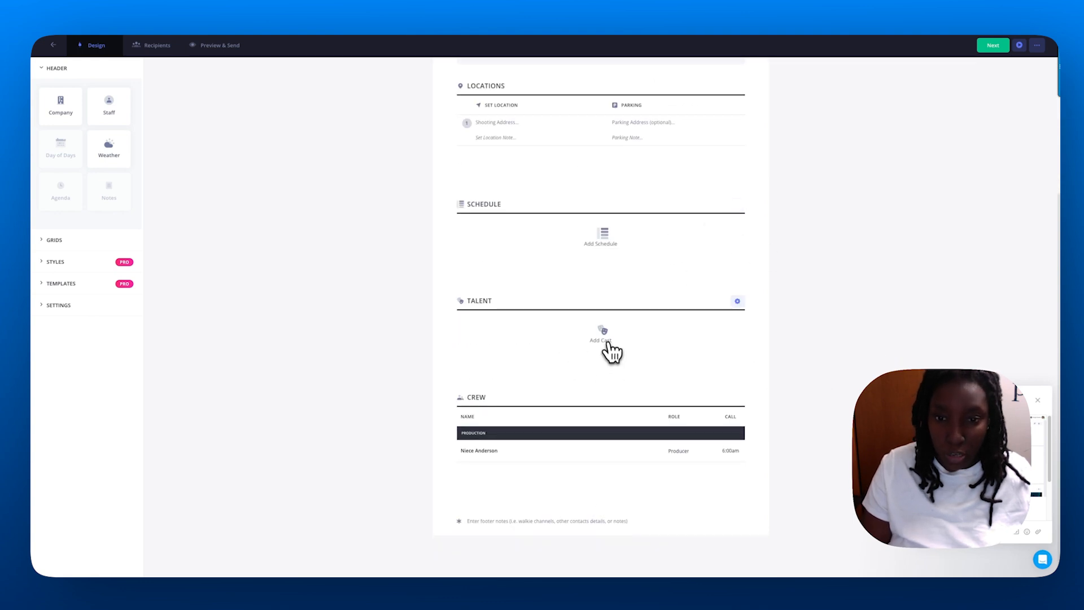
# Use Add Cast to tick the Smoky talent contact and add it to the call sheet.
pyautogui.click(604, 337)
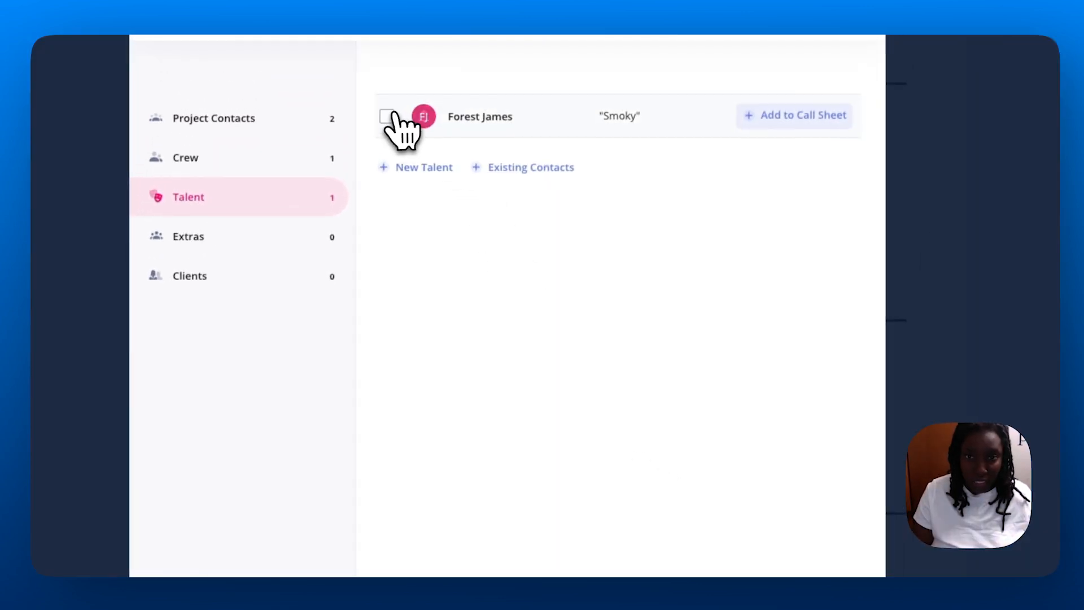
pyautogui.click(388, 117)
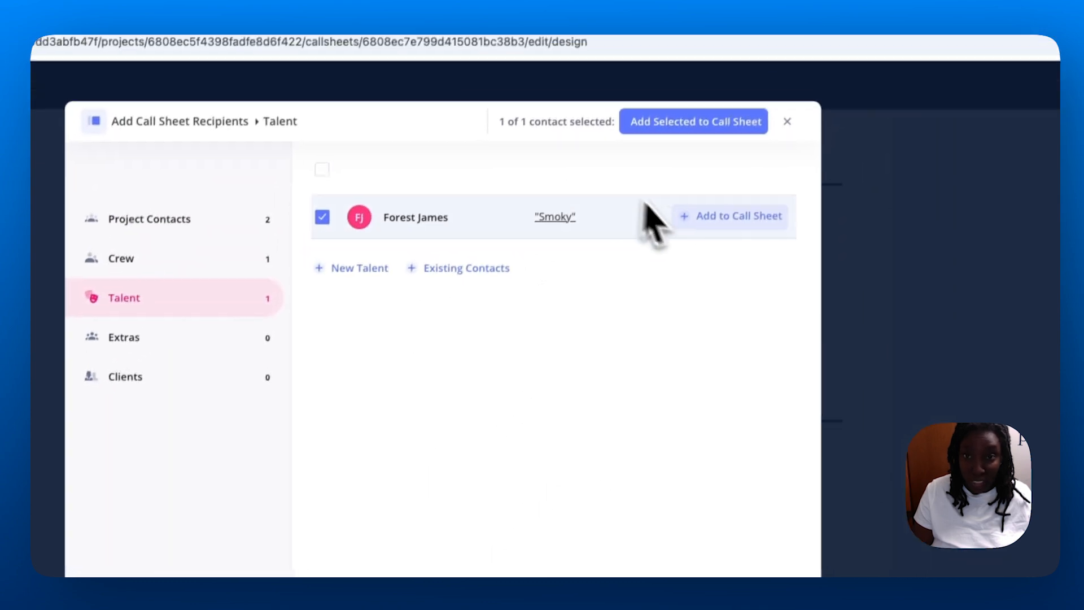
pyautogui.click(688, 227)
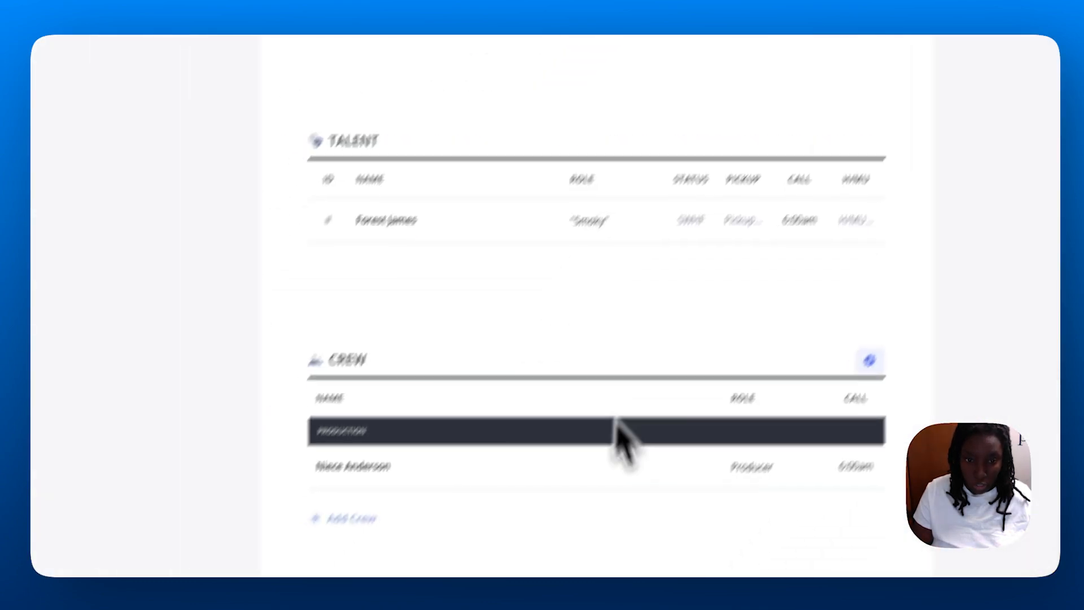
# Add the videographer to the call sheet's Crew list.
pyautogui.scroll(4, 631, 446)
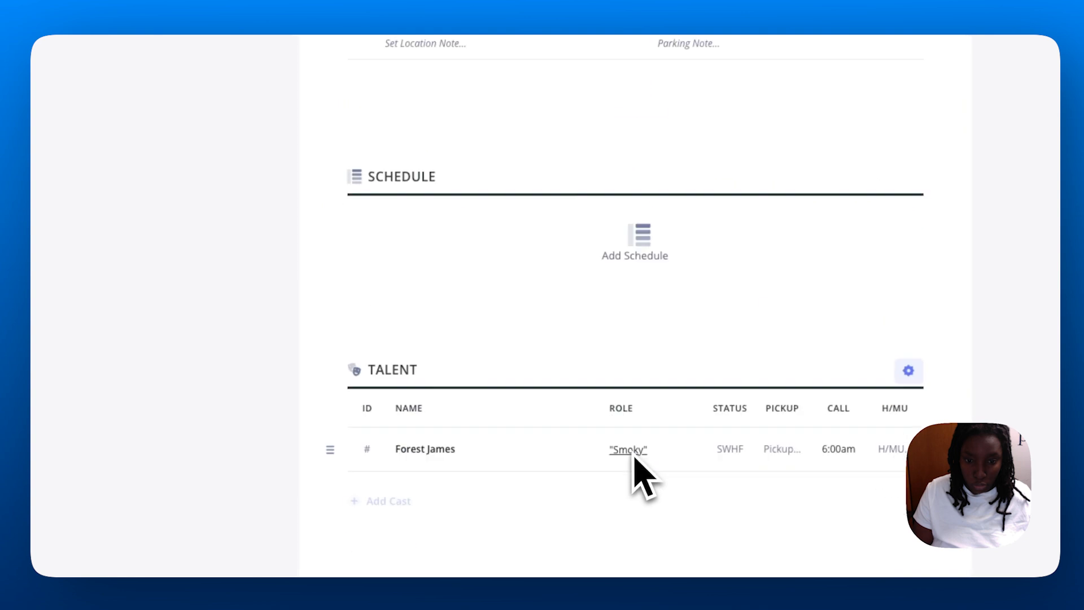
pyautogui.scroll(-4, 634, 443)
pyautogui.click(396, 447)
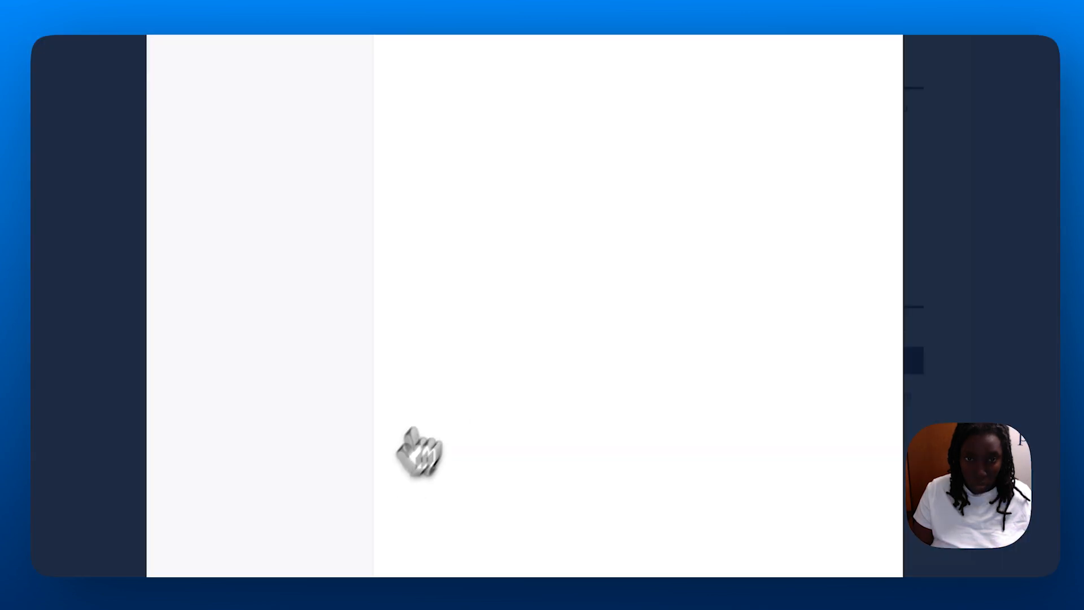
pyautogui.click(384, 59)
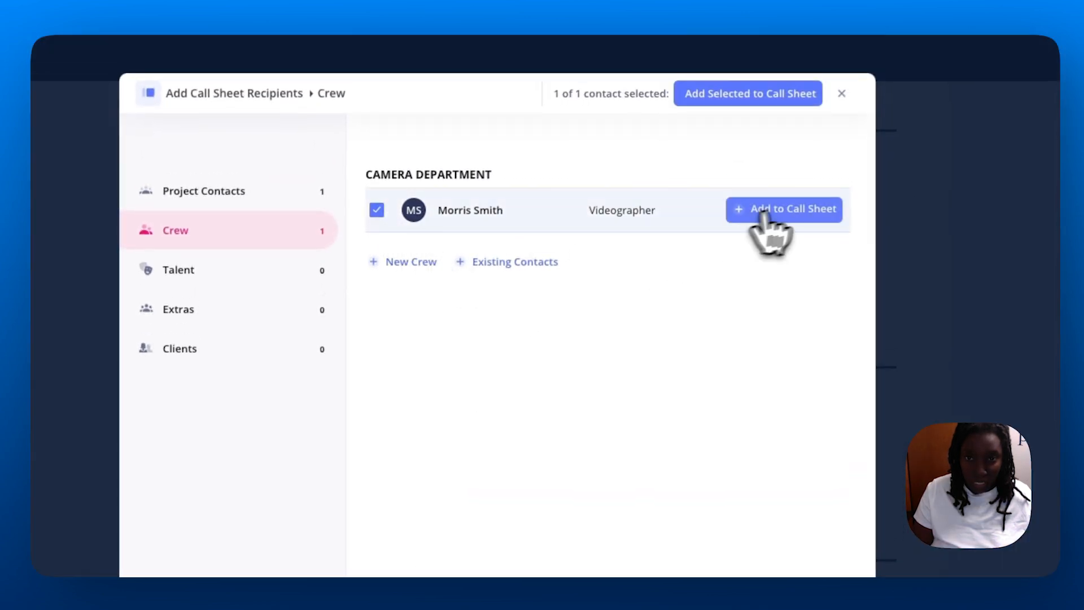
pyautogui.click(785, 209)
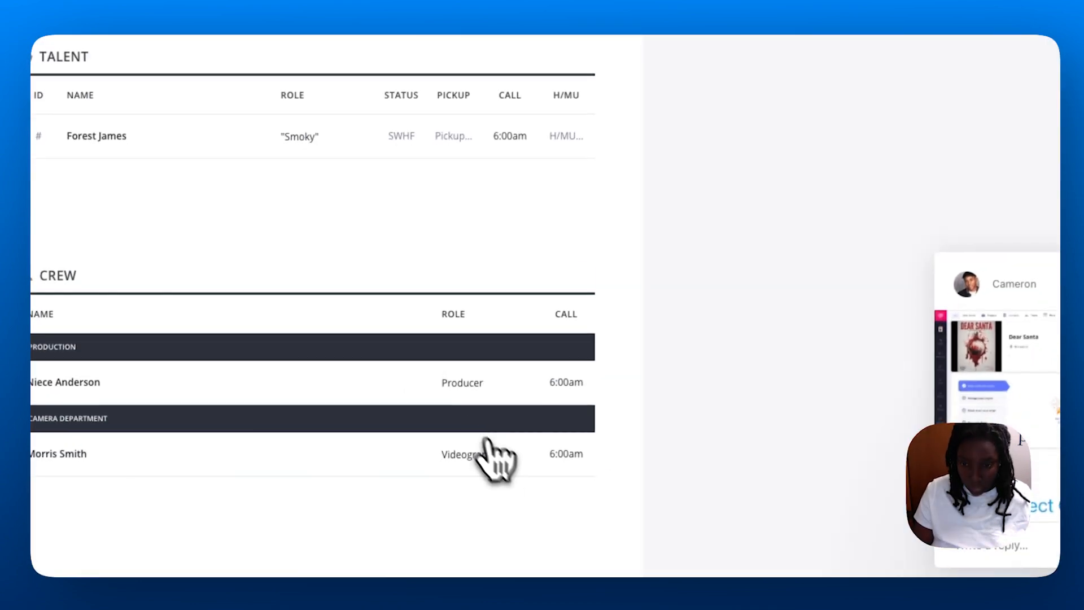
# Change the videographer's call sheet role to Director of Photography.
pyautogui.click(497, 527)
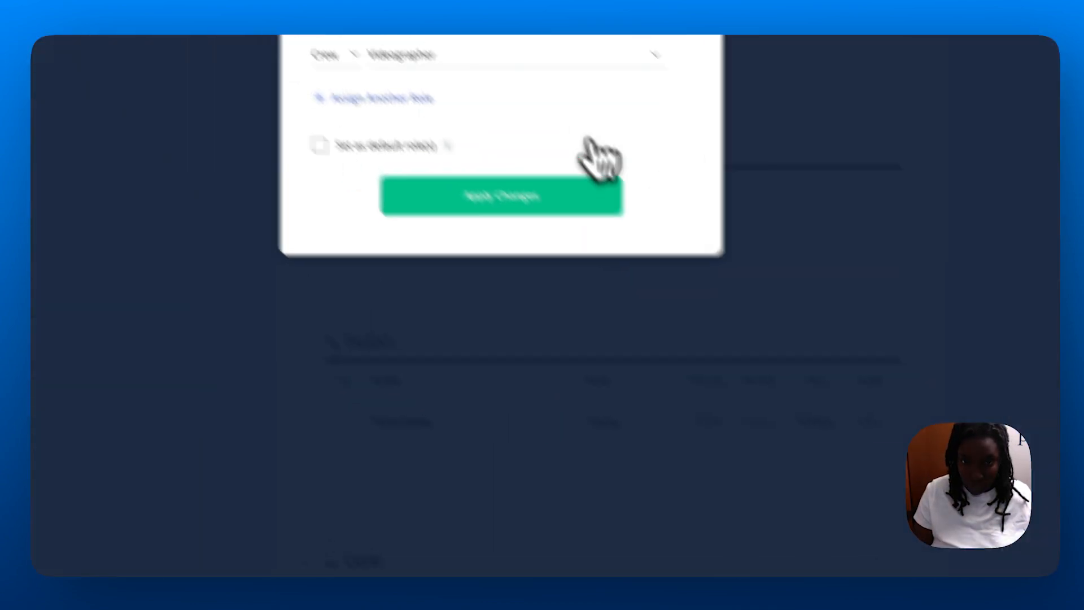
pyautogui.click(518, 97)
pyautogui.scroll(10, 519, 199)
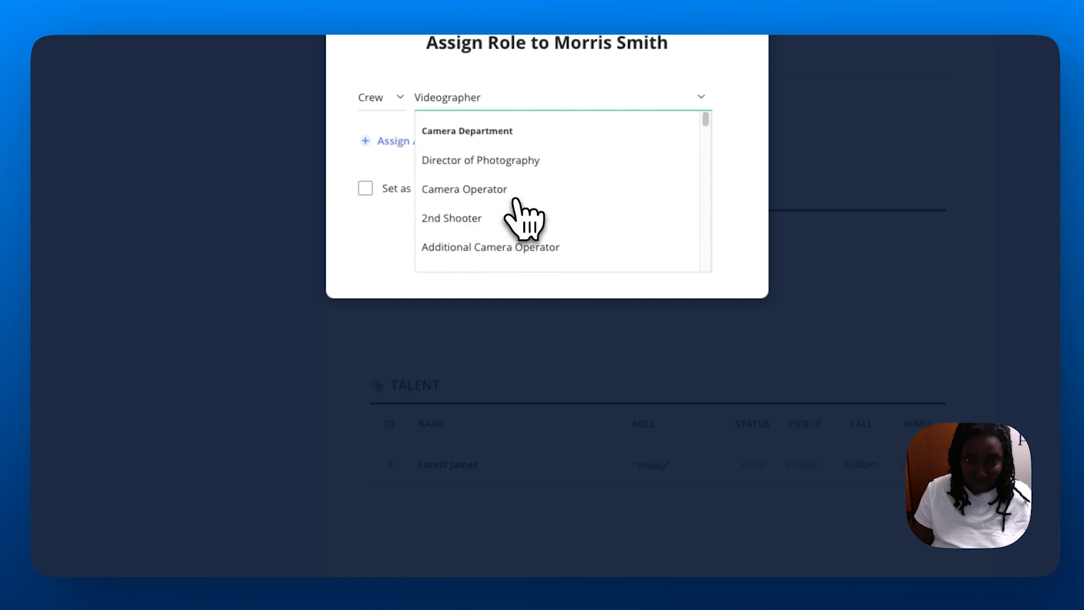
pyautogui.click(546, 162)
pyautogui.click(505, 254)
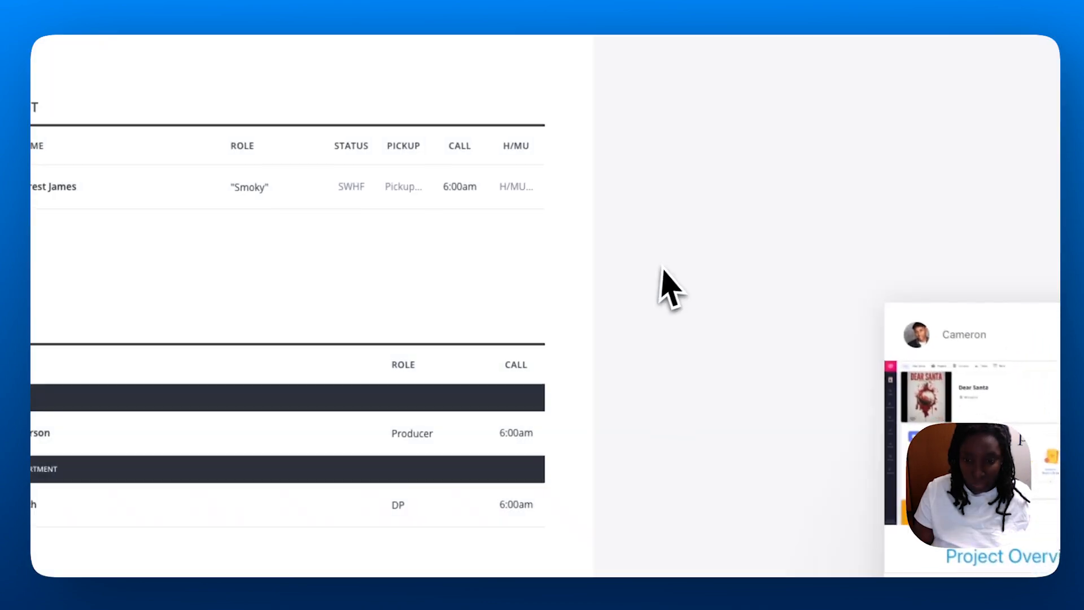
pyautogui.scroll(-5, 804, 368)
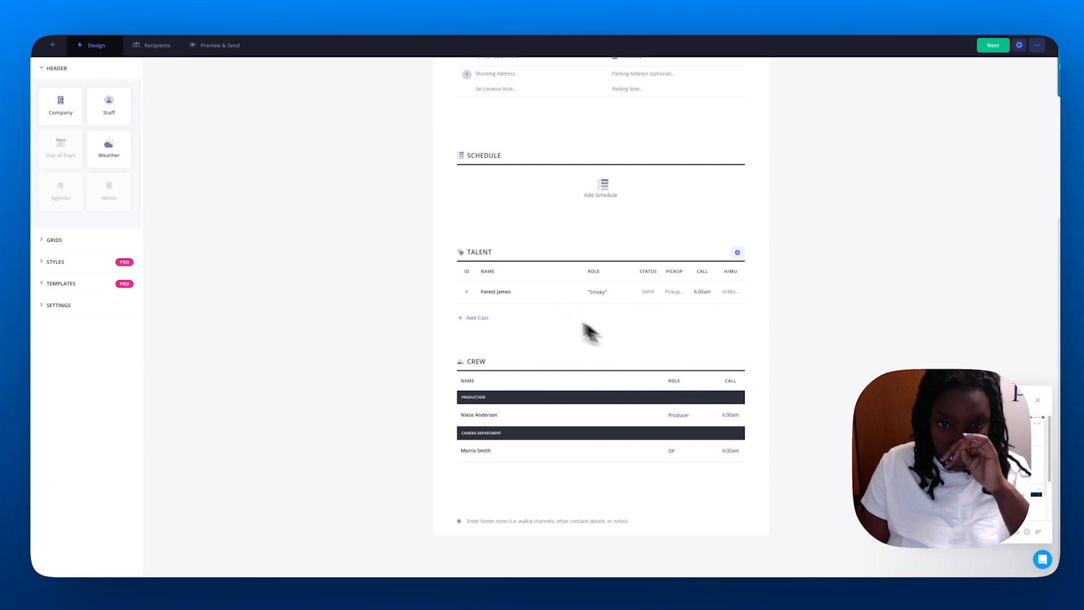
# Change the Smoky actor's call time from 6:00am to 7:30am.
pyautogui.click(702, 292)
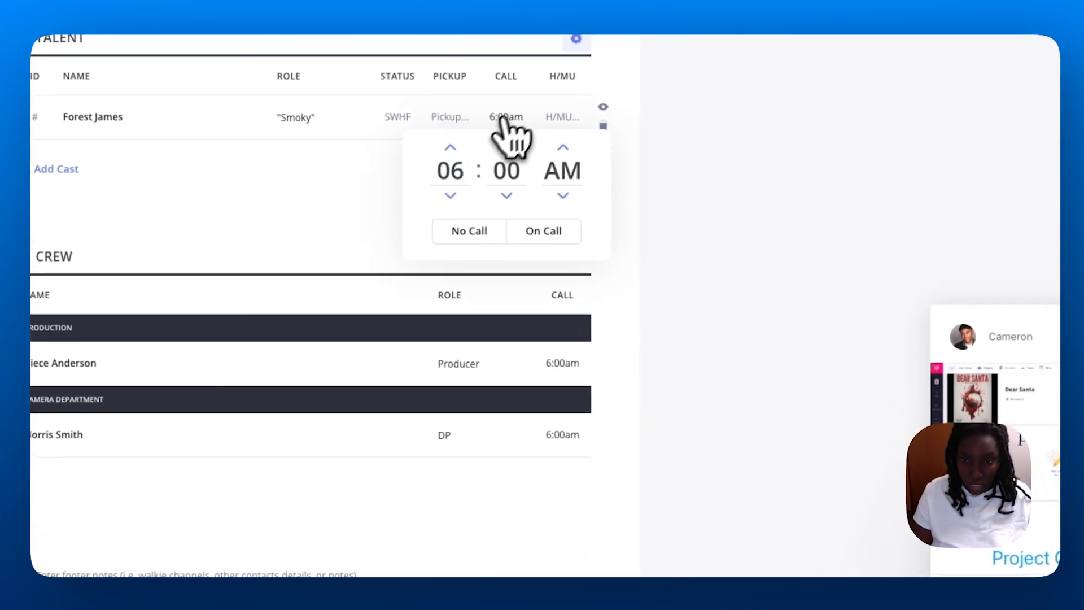
pyautogui.scroll(-1, 510, 178)
pyautogui.click(653, 181)
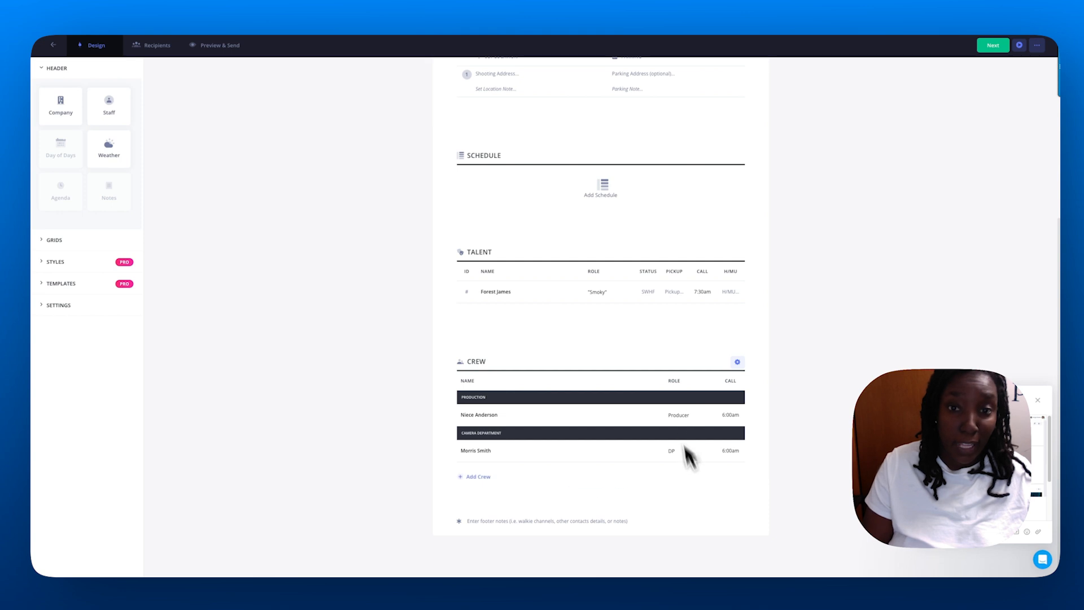
pyautogui.scroll(2, 666, 429)
pyautogui.scroll(1, 707, 390)
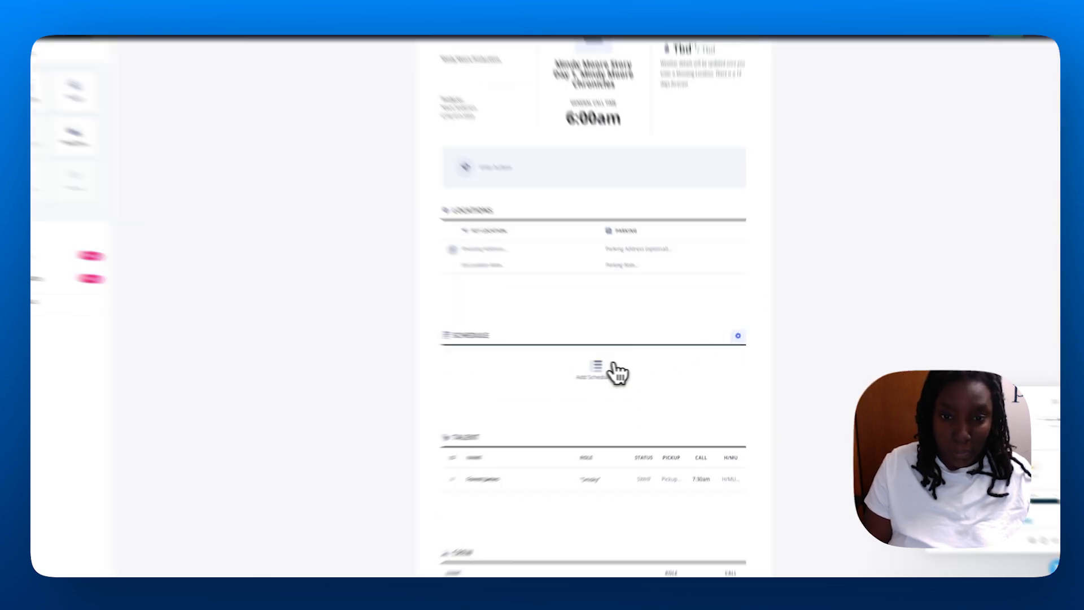
# Start the schedule with a CREW SETUP row at 6:00am.
pyautogui.click(601, 370)
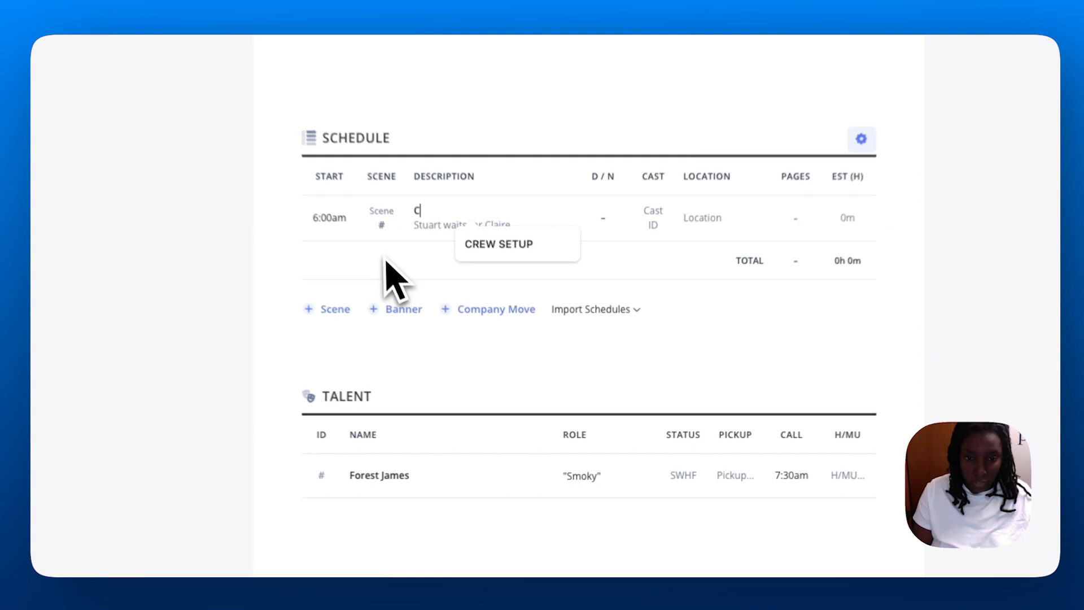
pyautogui.write('REW SE')
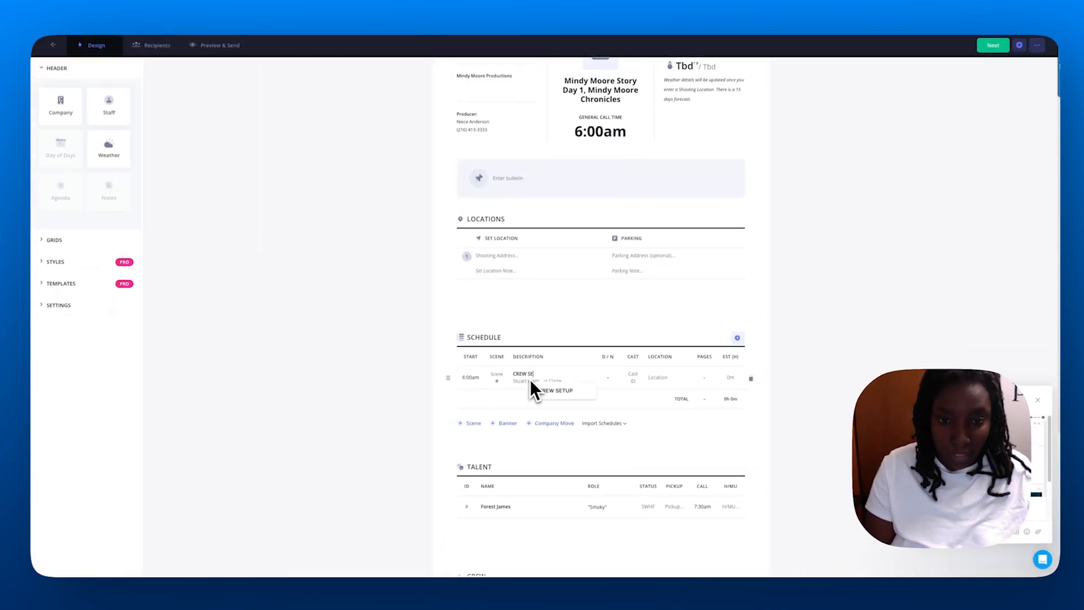
pyautogui.click(537, 390)
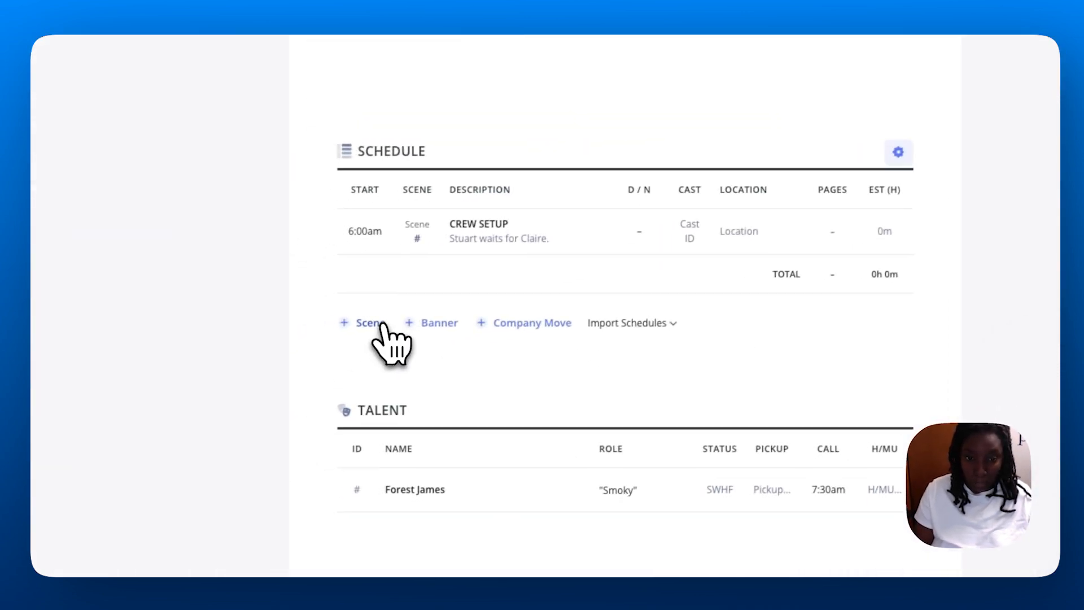
# Give CREW SETUP a two-hour duration and add a BLOCKING row at 8:00am.
pyautogui.click(382, 324)
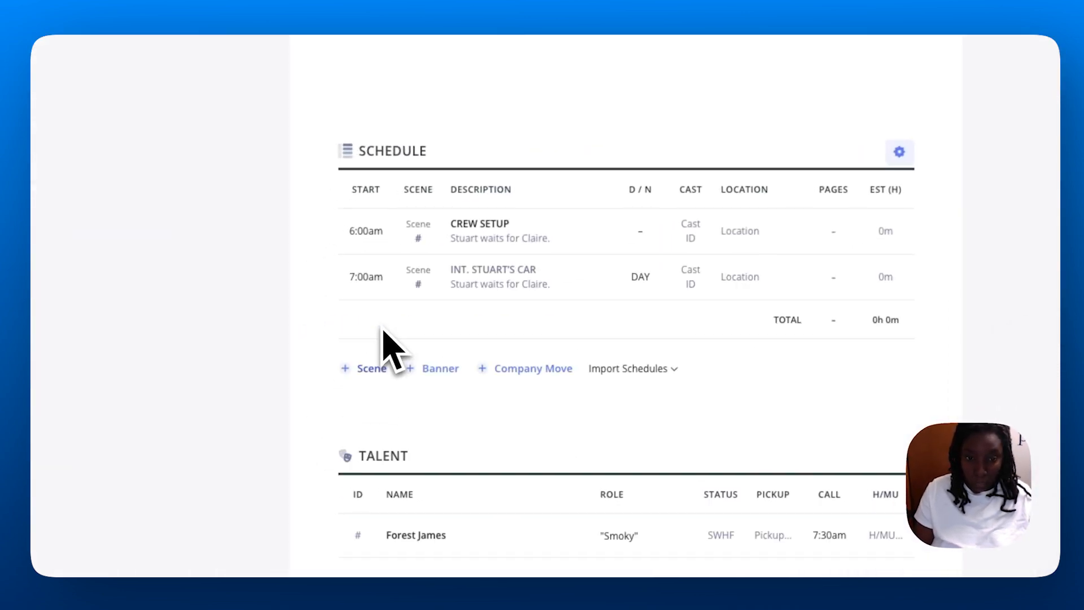
pyautogui.click(376, 280)
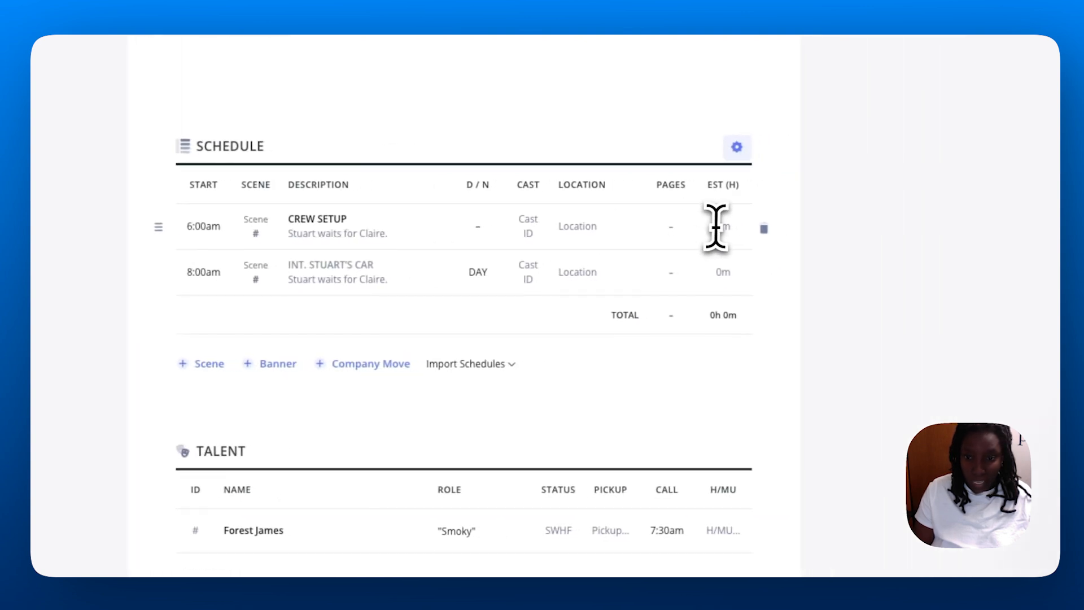
pyautogui.click(889, 231)
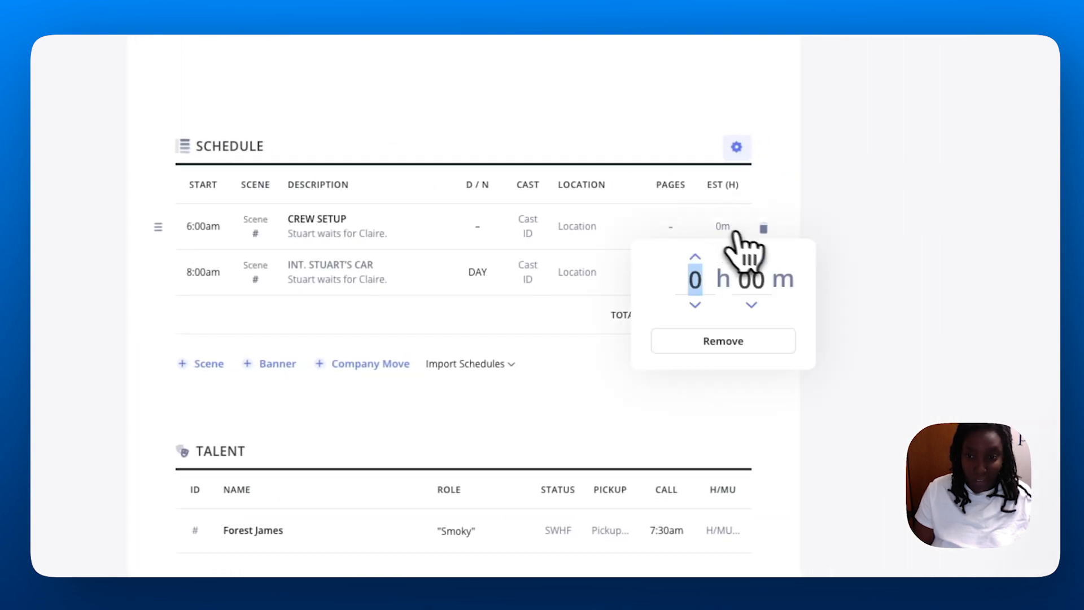
pyautogui.click(795, 203)
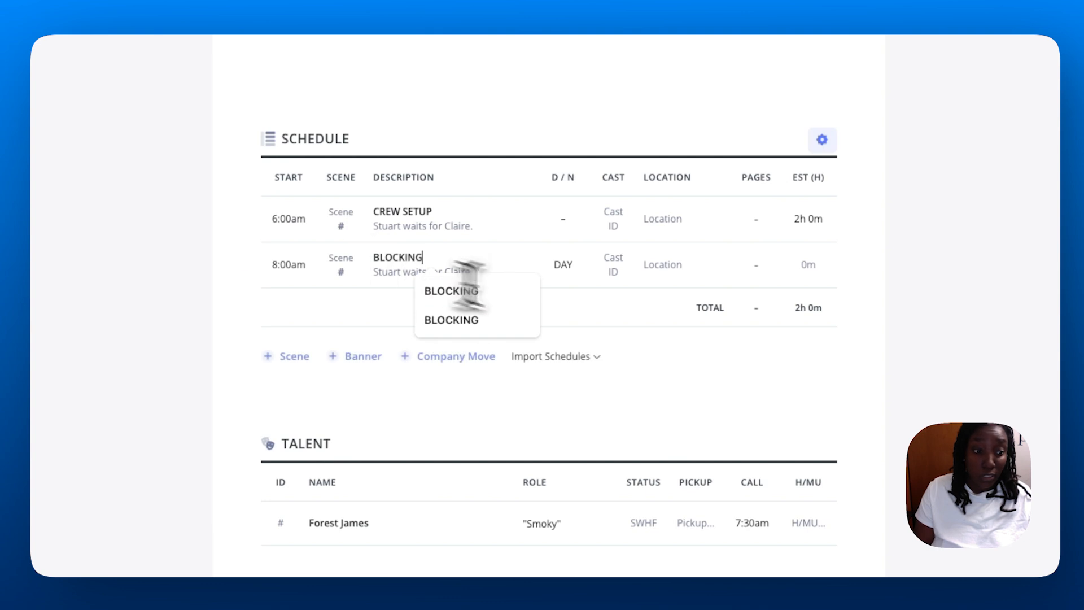
pyautogui.click(909, 248)
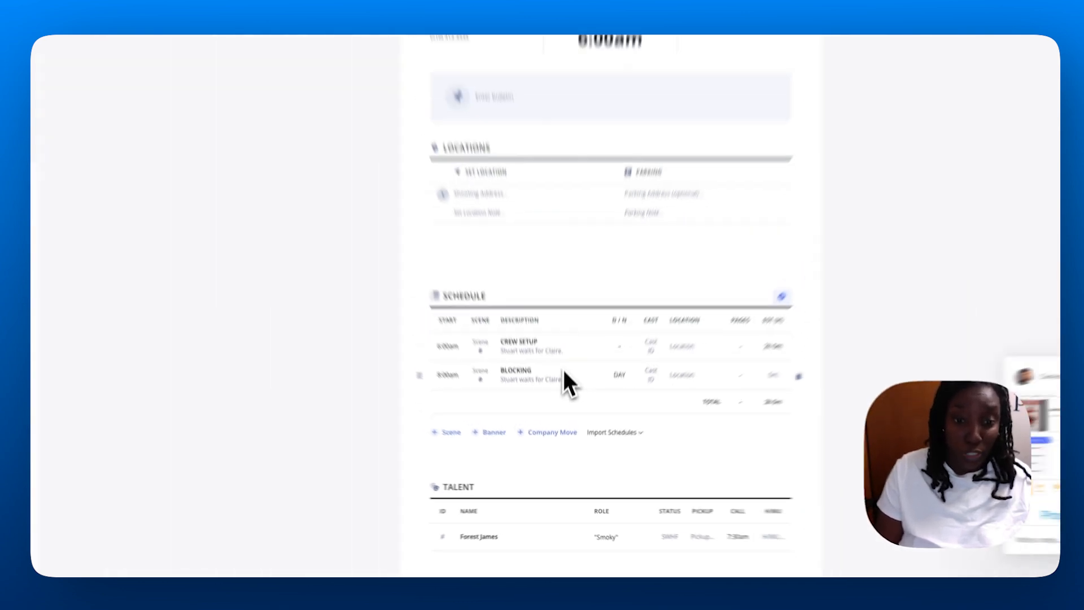
pyautogui.scroll(-5, 648, 444)
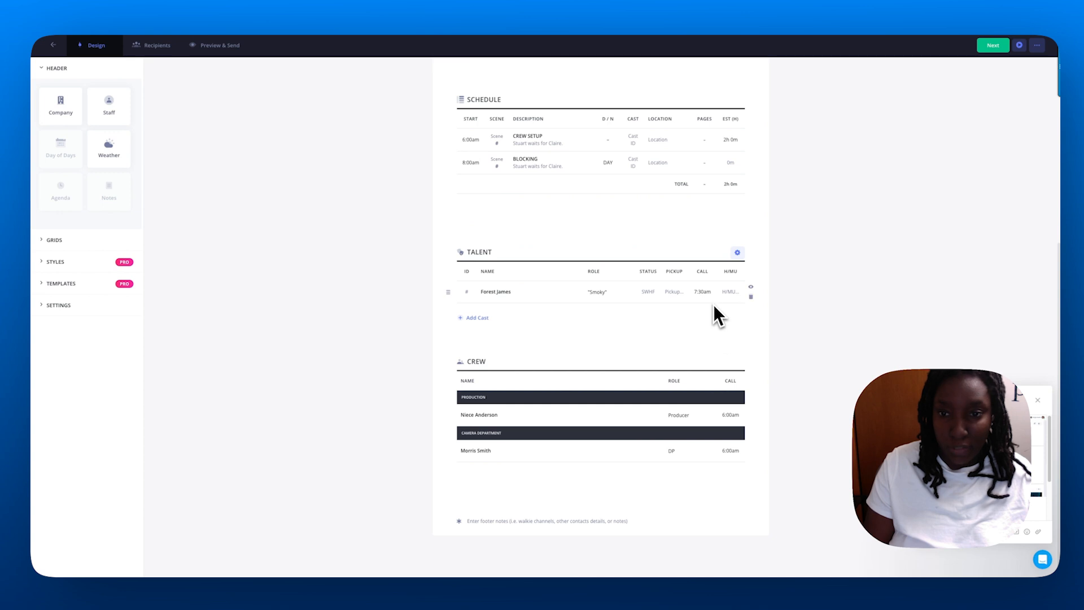
# Add a new schedule row named SCENE 6 and give BLOCKING a one-hour estimate.
pyautogui.scroll(3, 714, 350)
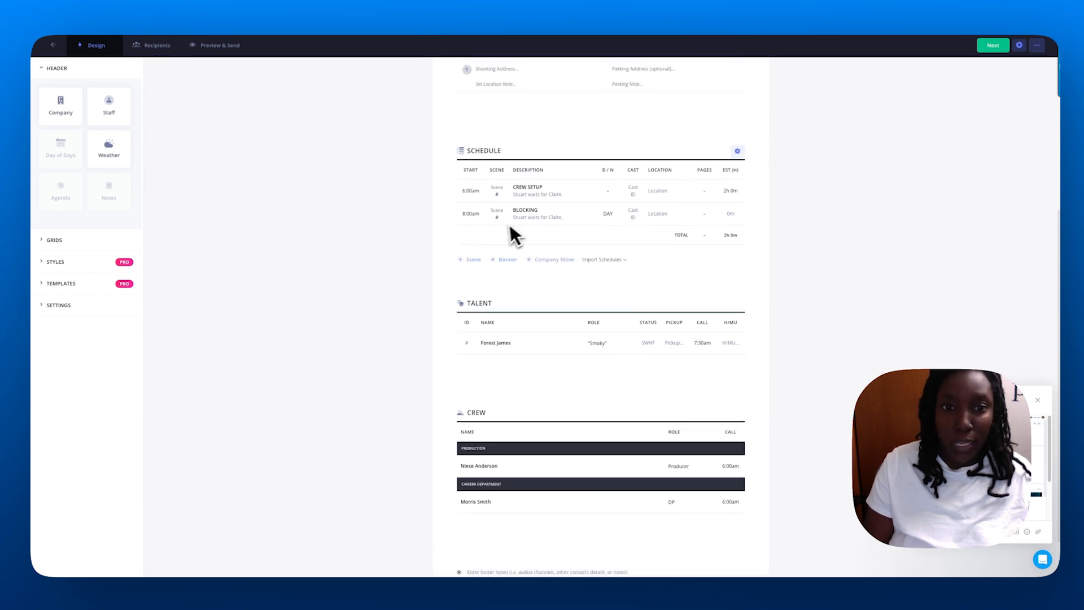
pyautogui.click(473, 318)
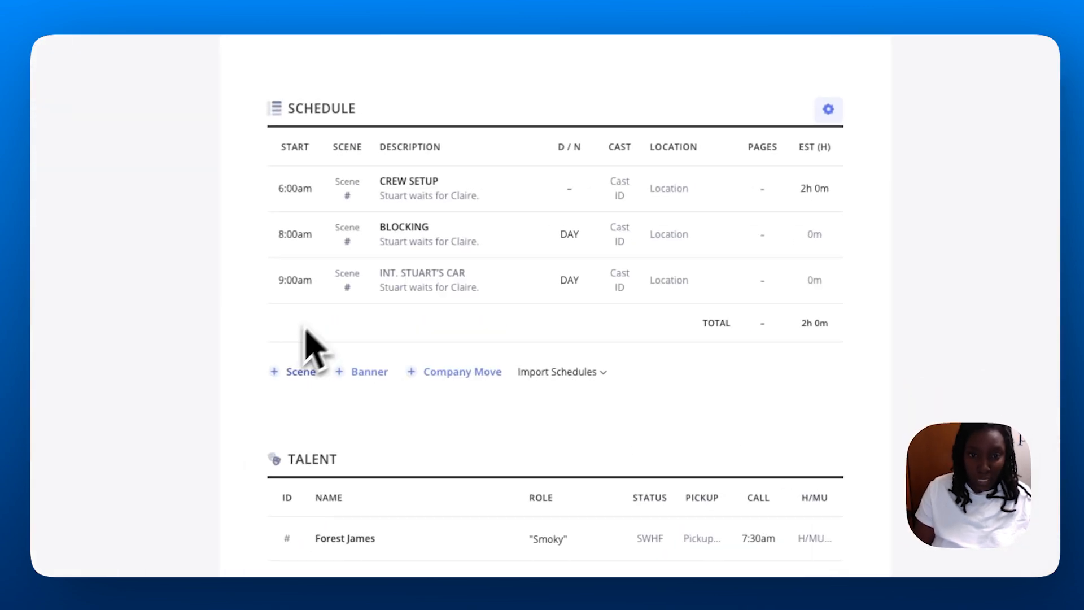
pyautogui.click(451, 277)
pyautogui.write('SCEN')
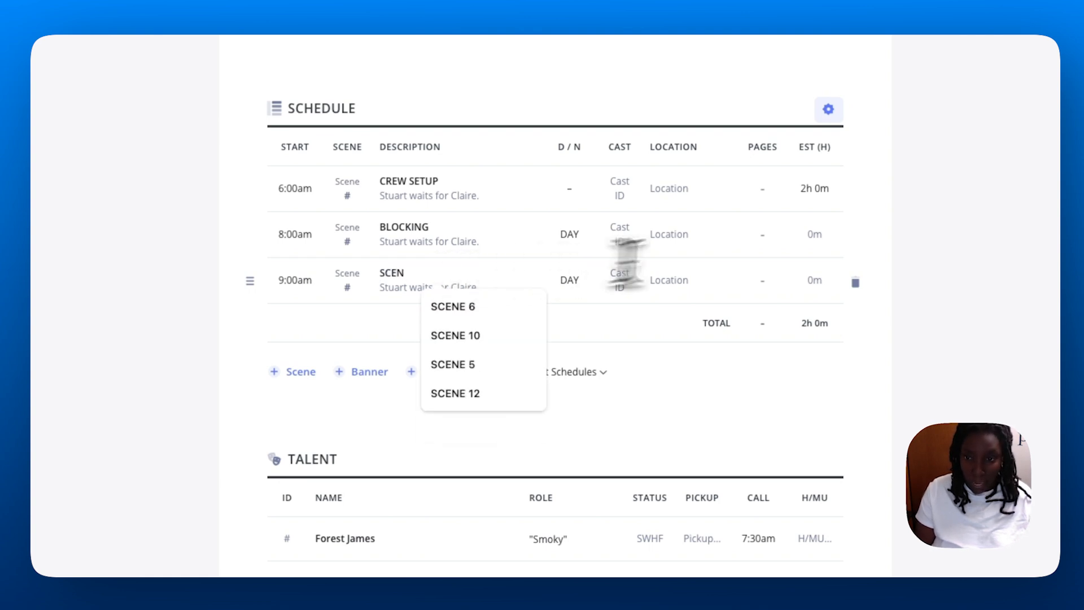
pyautogui.click(822, 236)
pyautogui.click(800, 296)
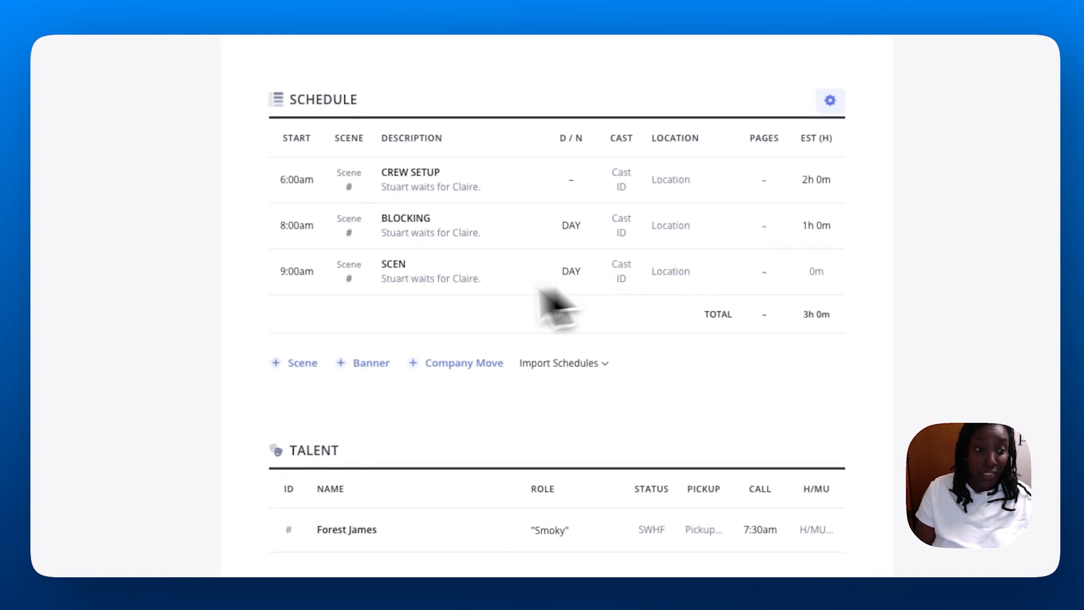
pyautogui.click(413, 269)
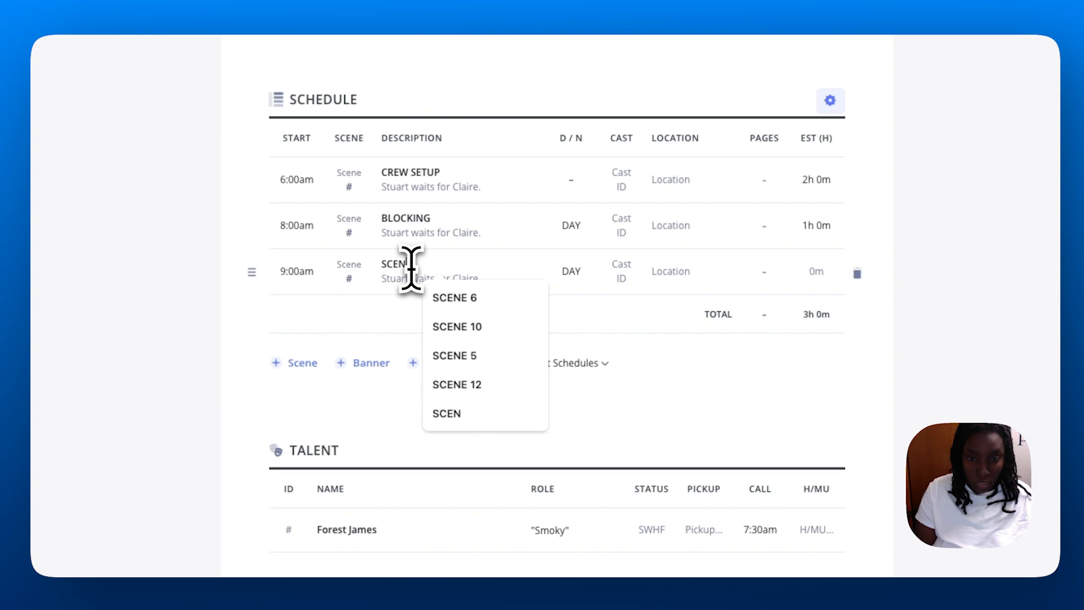
pyautogui.click(454, 301)
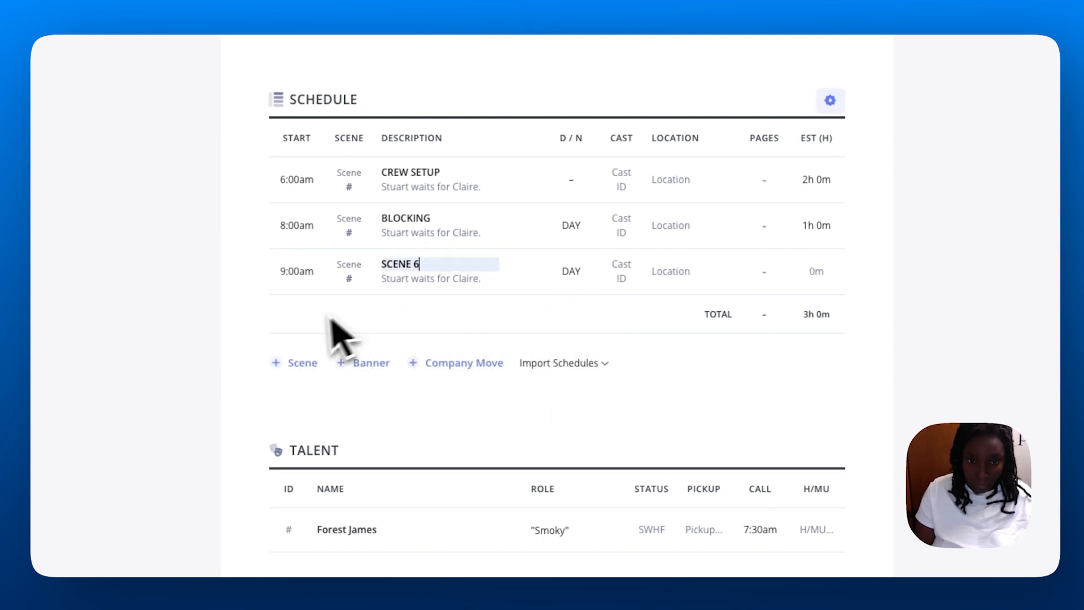
# Add a SCENE 7 row at 10:00am, then a third new row.
pyautogui.click(298, 363)
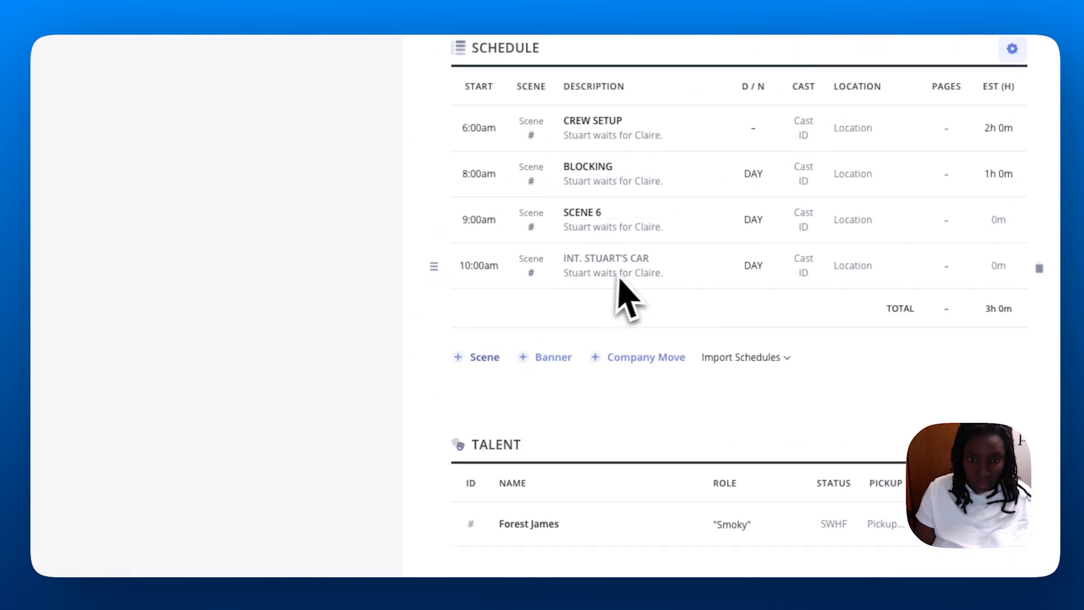
pyautogui.click(625, 258)
pyautogui.write('SCENE 7')
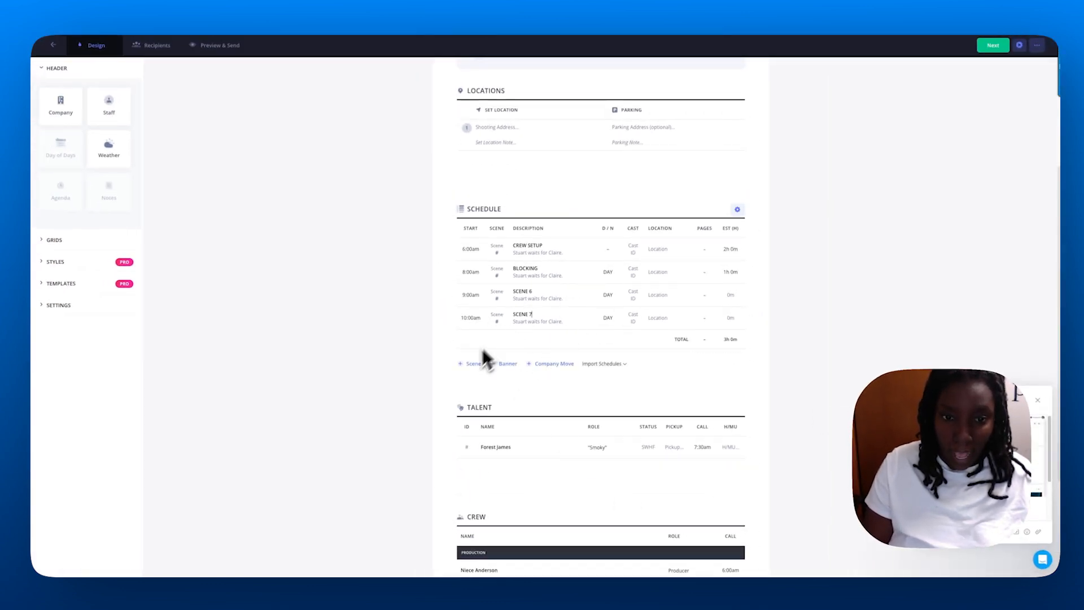
pyautogui.click(473, 364)
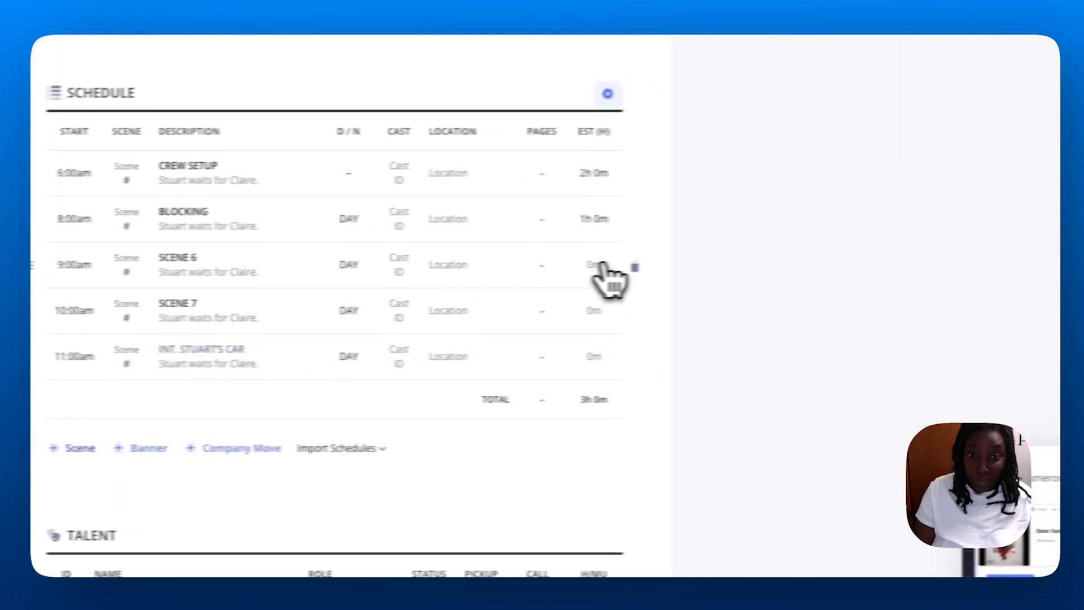
# Set SCENE 6's estimated duration to 1 hour and SCENE 7's to 2 hours.
pyautogui.click(603, 266)
pyautogui.click(566, 294)
pyautogui.click(819, 318)
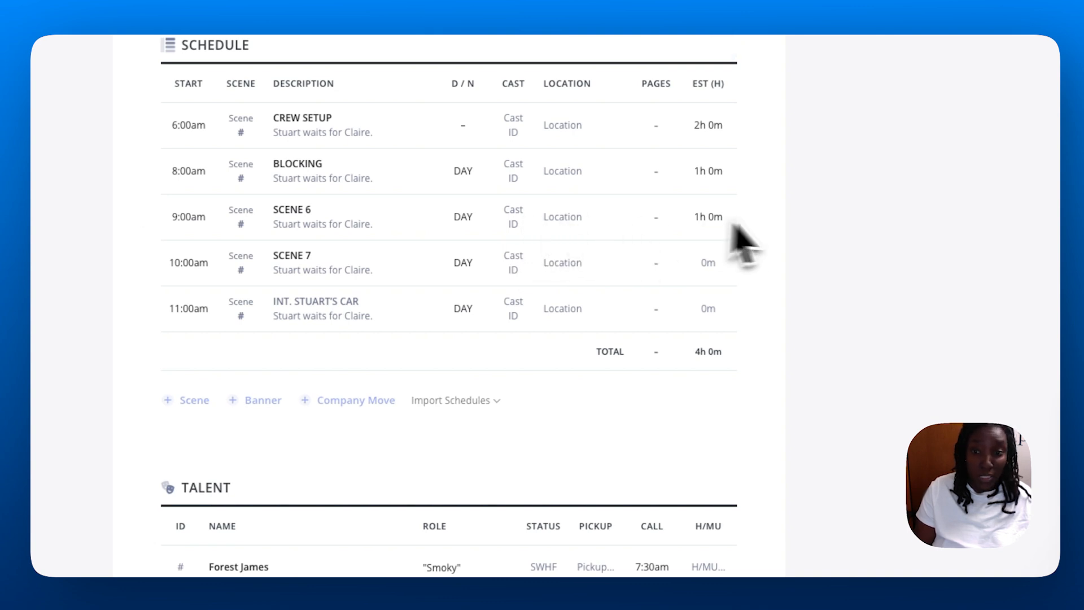
pyautogui.click(708, 264)
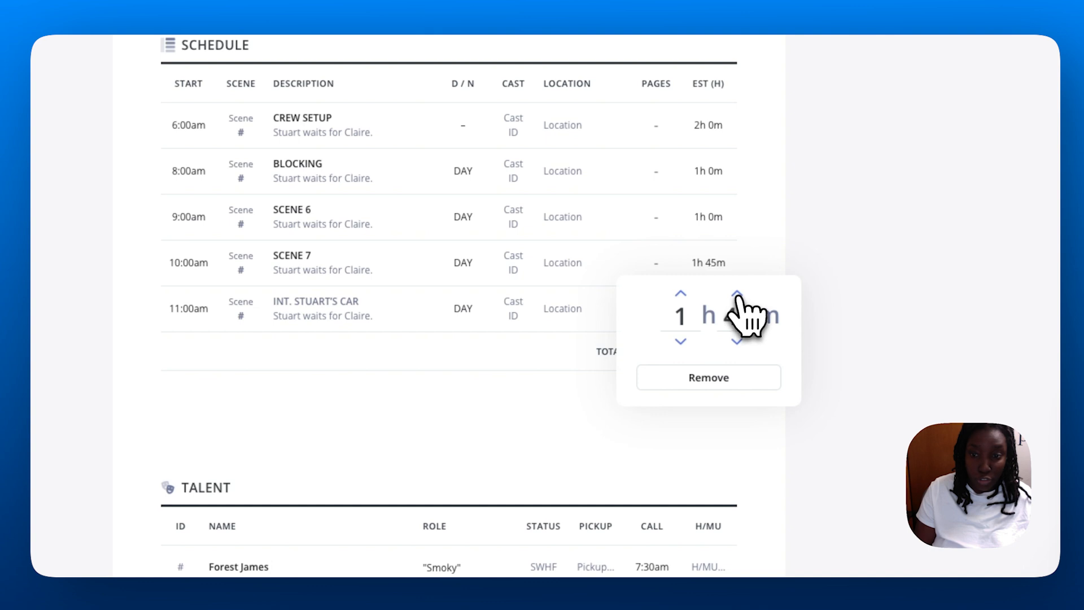
pyautogui.click(866, 337)
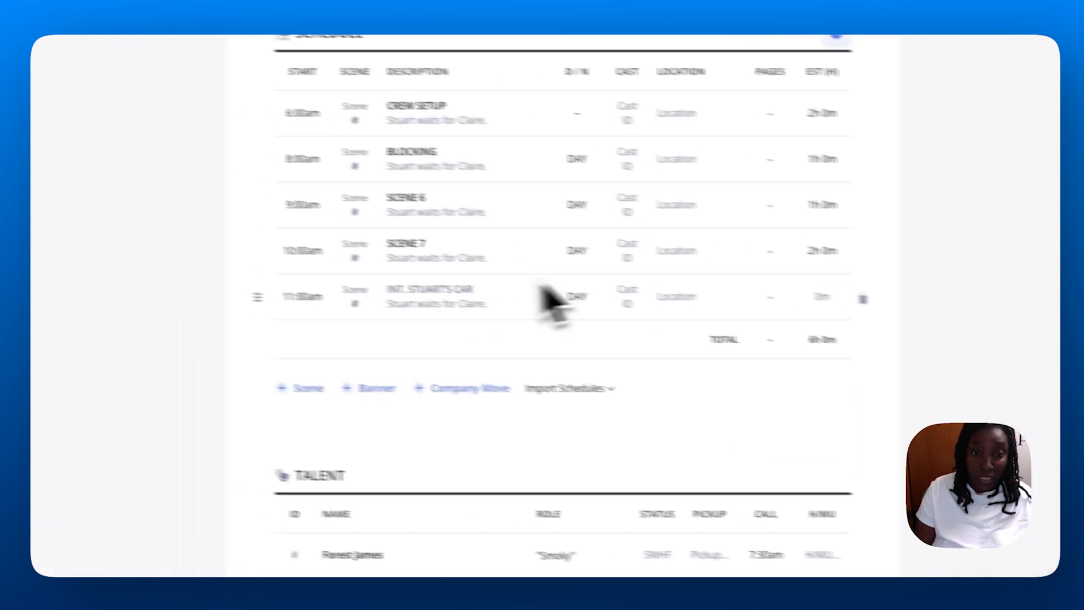
# Start LUNCH at 12:00pm with a one-hour estimated duration.
pyautogui.click(360, 305)
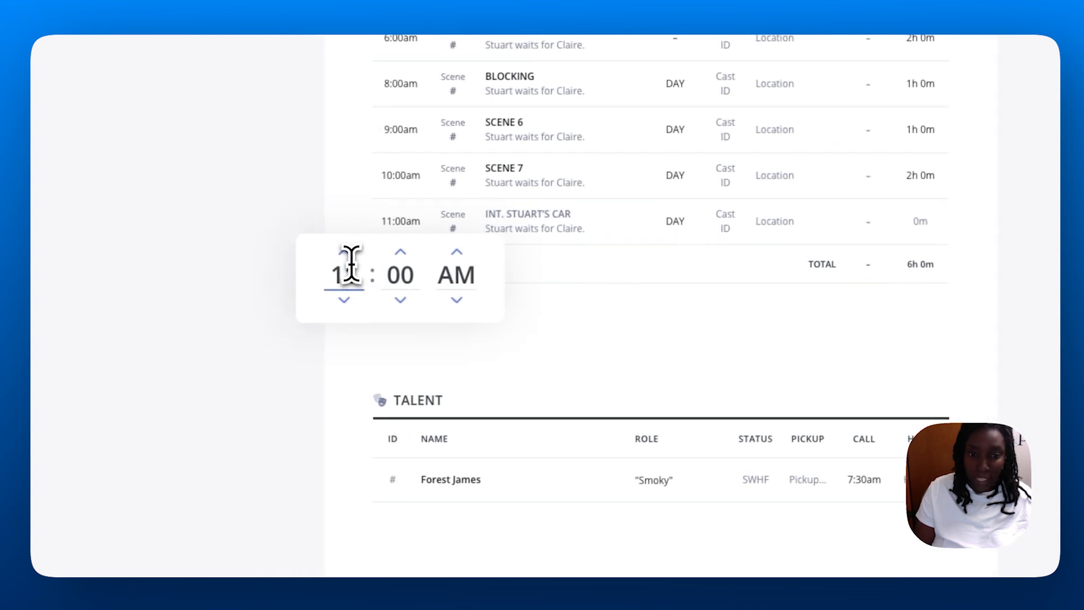
pyautogui.click(344, 253)
pyautogui.click(562, 226)
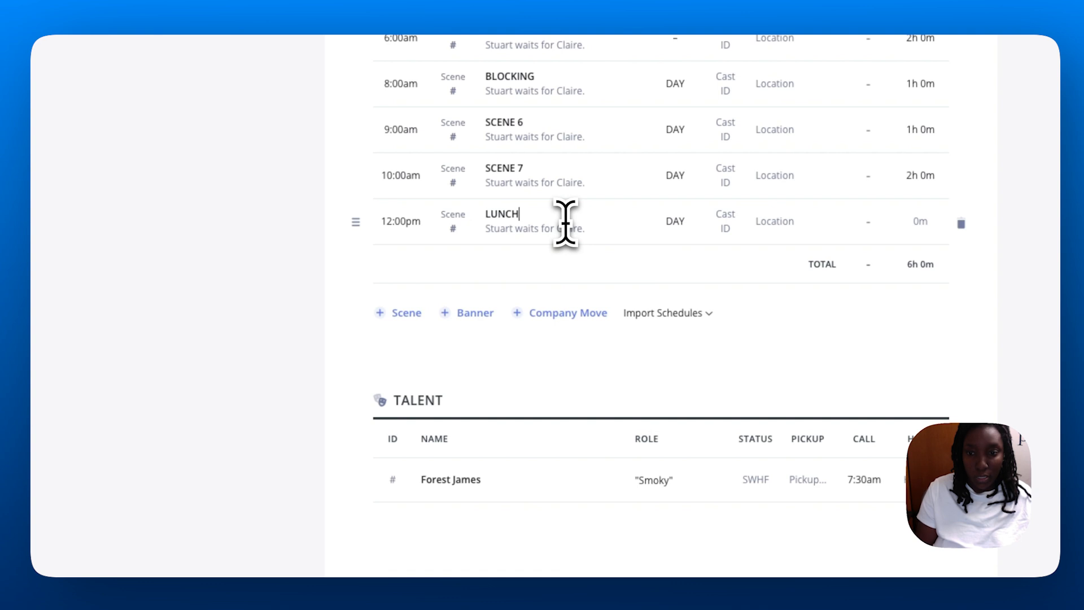
pyautogui.click(921, 224)
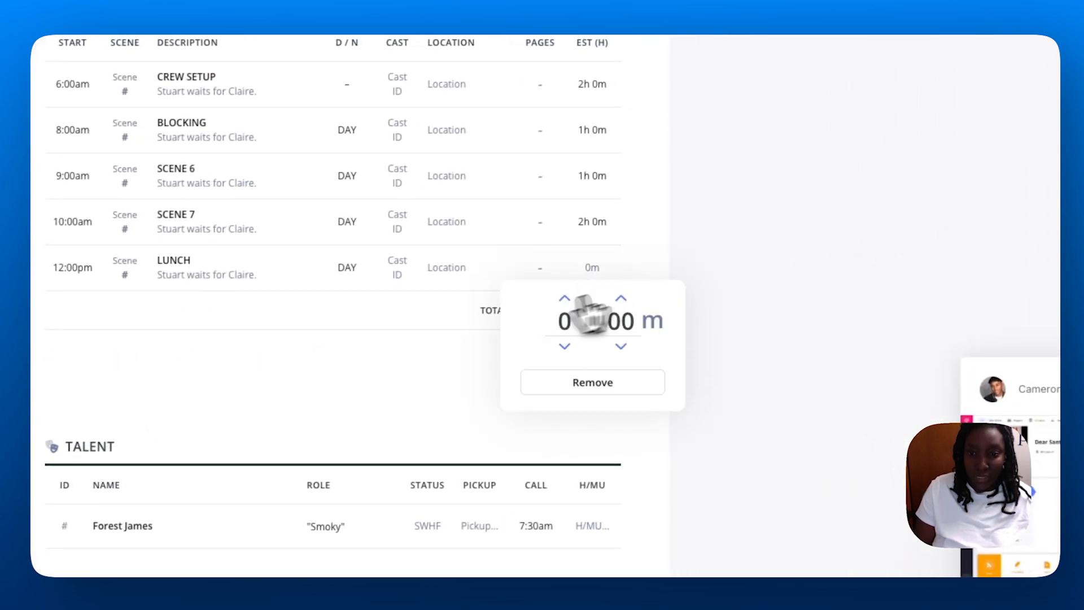
pyautogui.click(565, 297)
pyautogui.click(787, 265)
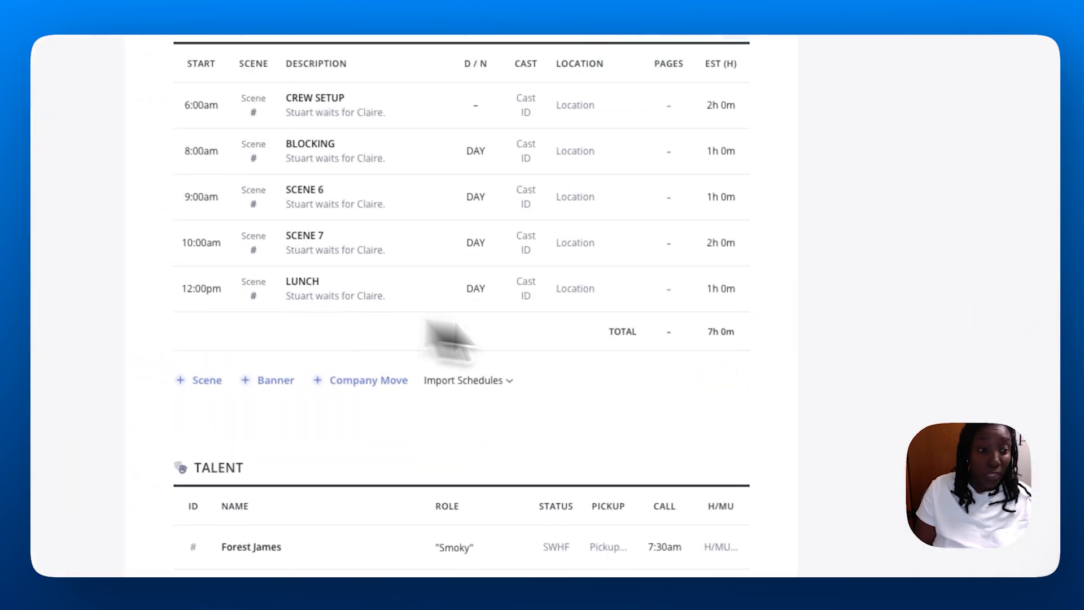
pyautogui.scroll(8, 618, 347)
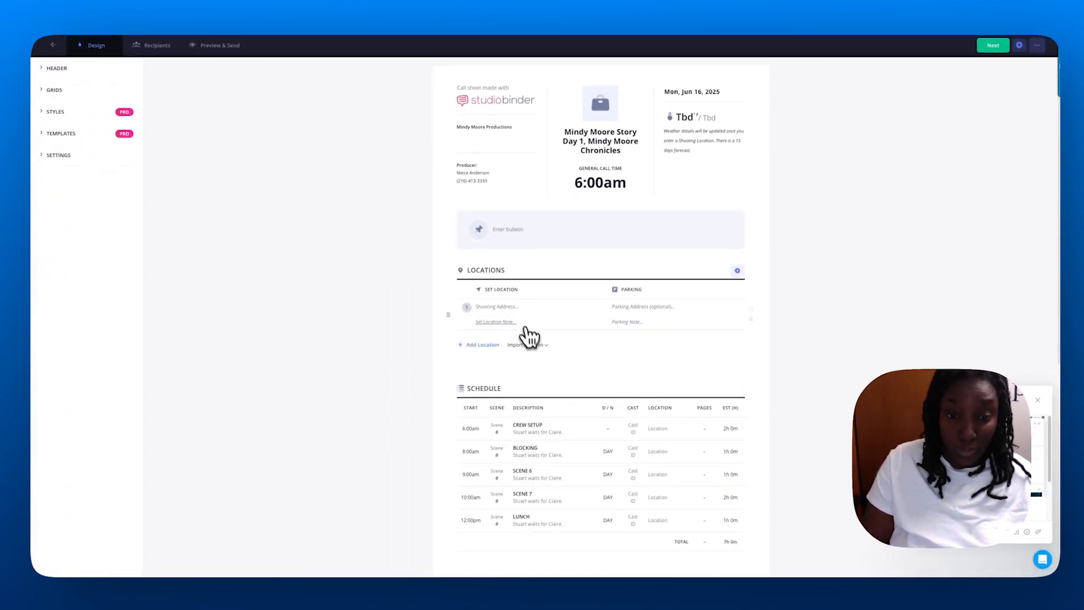
pyautogui.scroll(-6, 525, 335)
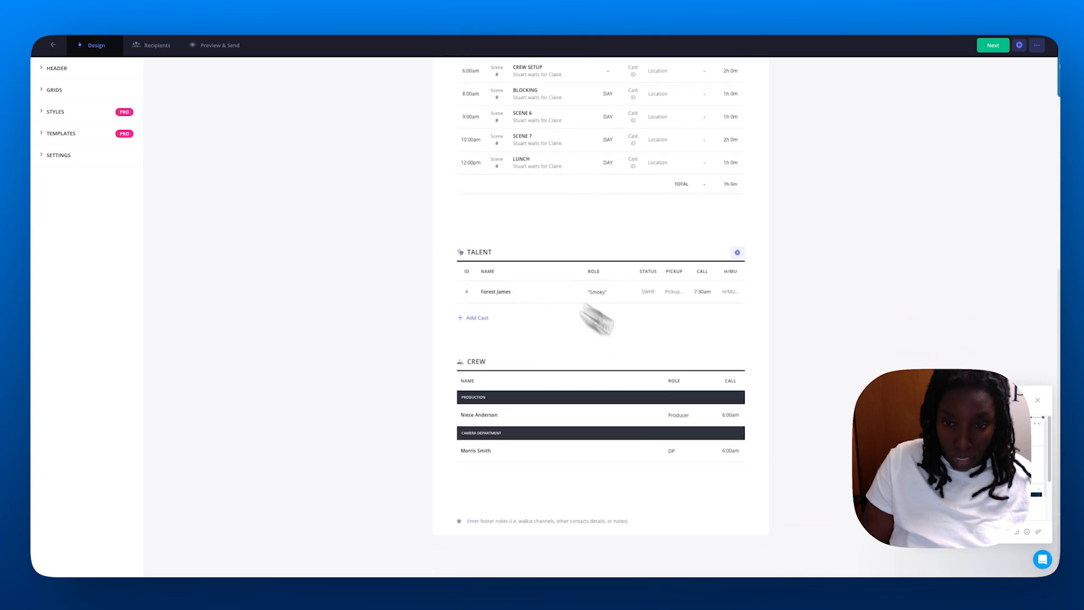
pyautogui.scroll(6, 582, 401)
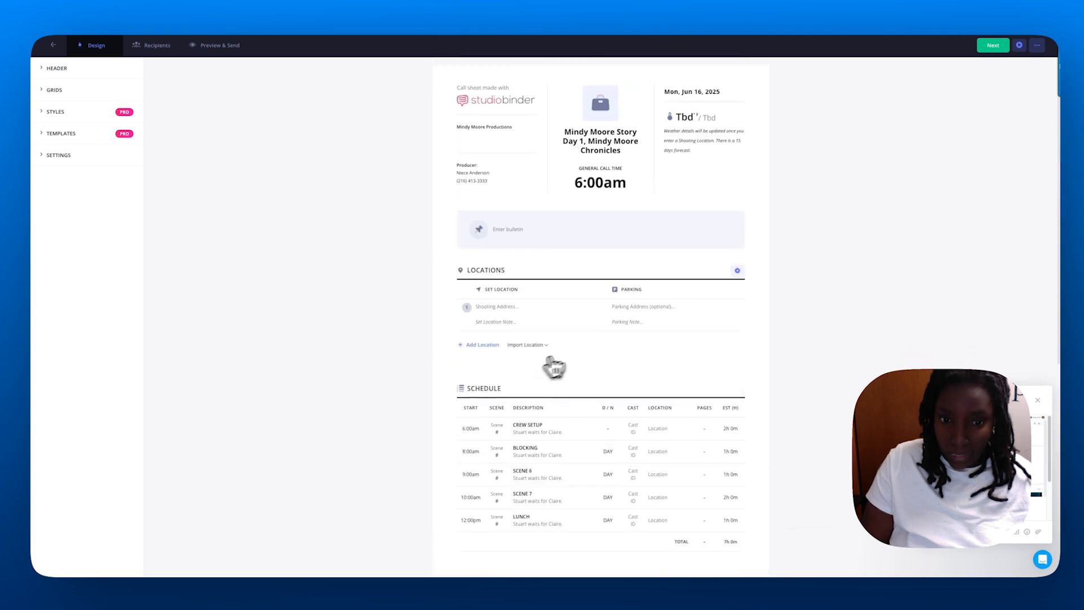
pyautogui.scroll(-5, 640, 348)
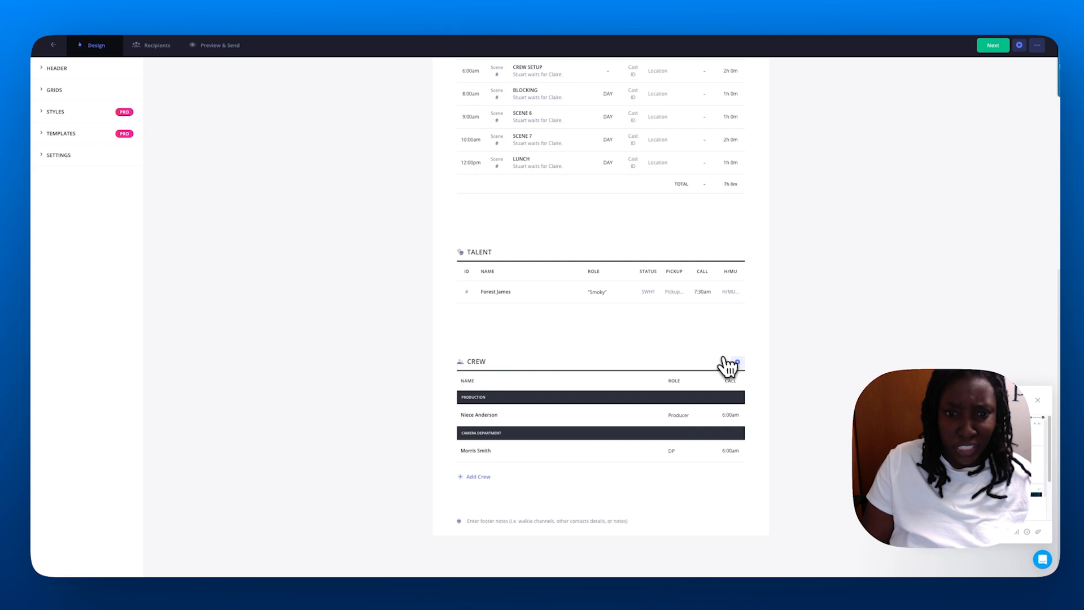
pyautogui.scroll(6, 721, 362)
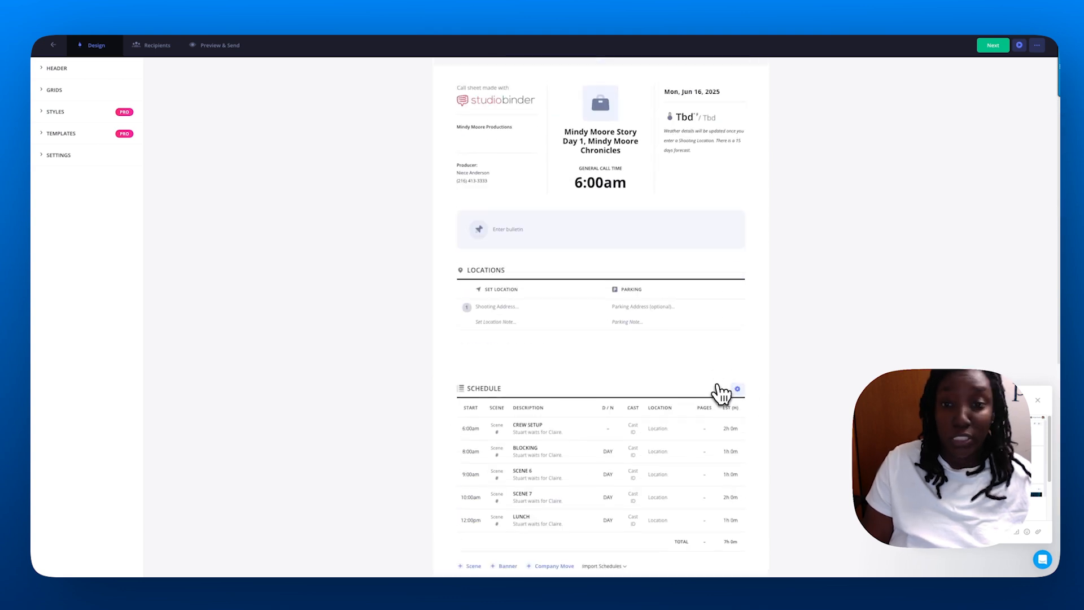
# Go to the Recipients step and select the producer and the DP.
pyautogui.click(1005, 48)
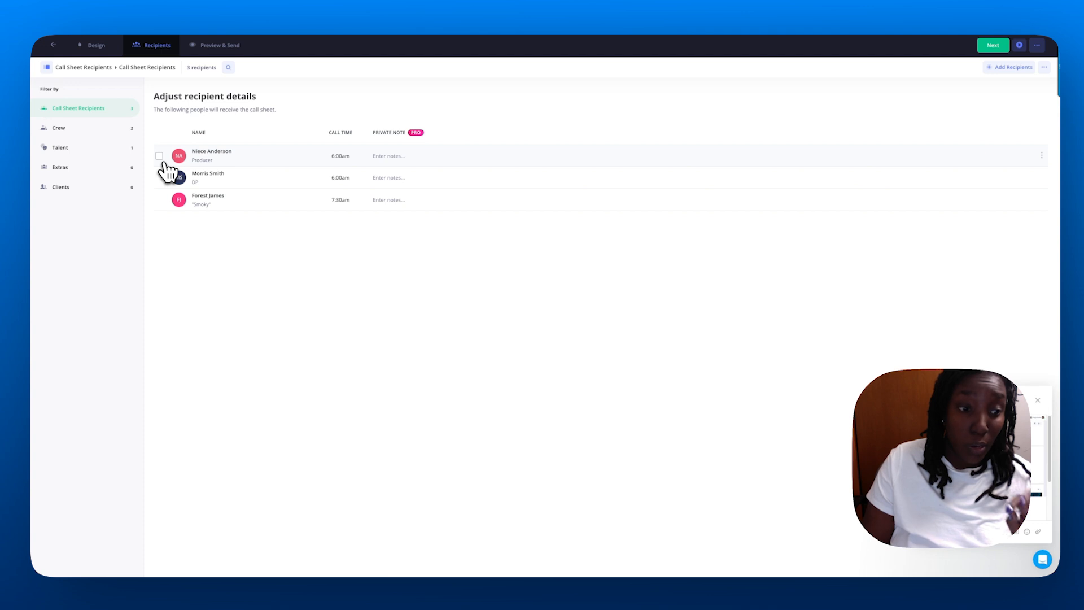
pyautogui.click(160, 156)
pyautogui.click(159, 178)
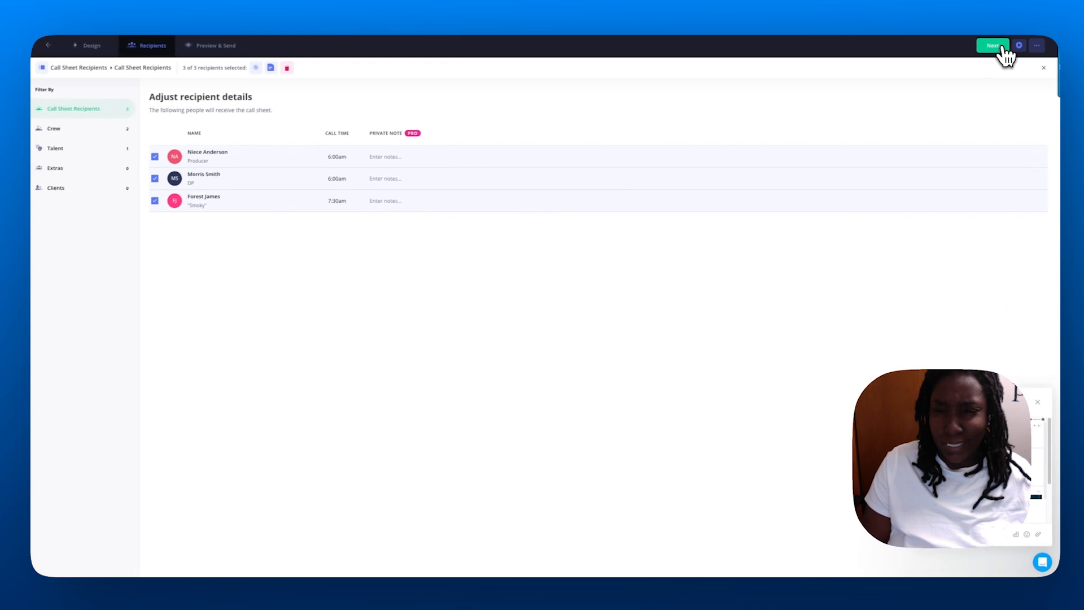
# Go to Preview & Send and preview the sheet on a phone, by e-mail and by SMS.
pyautogui.click(1000, 46)
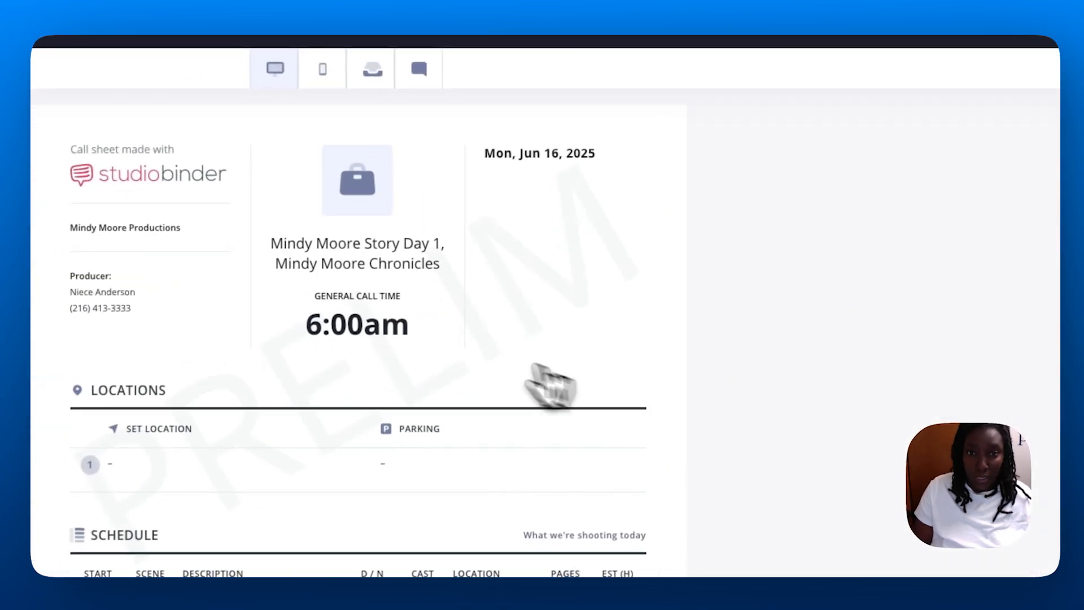
pyautogui.scroll(-3, 477, 315)
pyautogui.scroll(3, 508, 252)
pyautogui.click(466, 99)
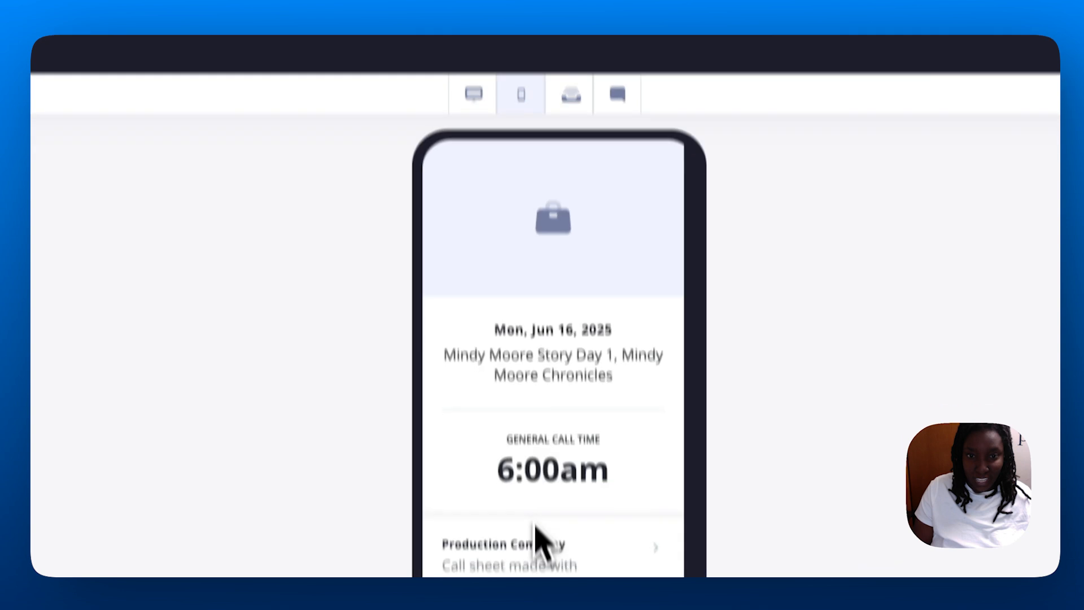
pyautogui.scroll(-10, 542, 452)
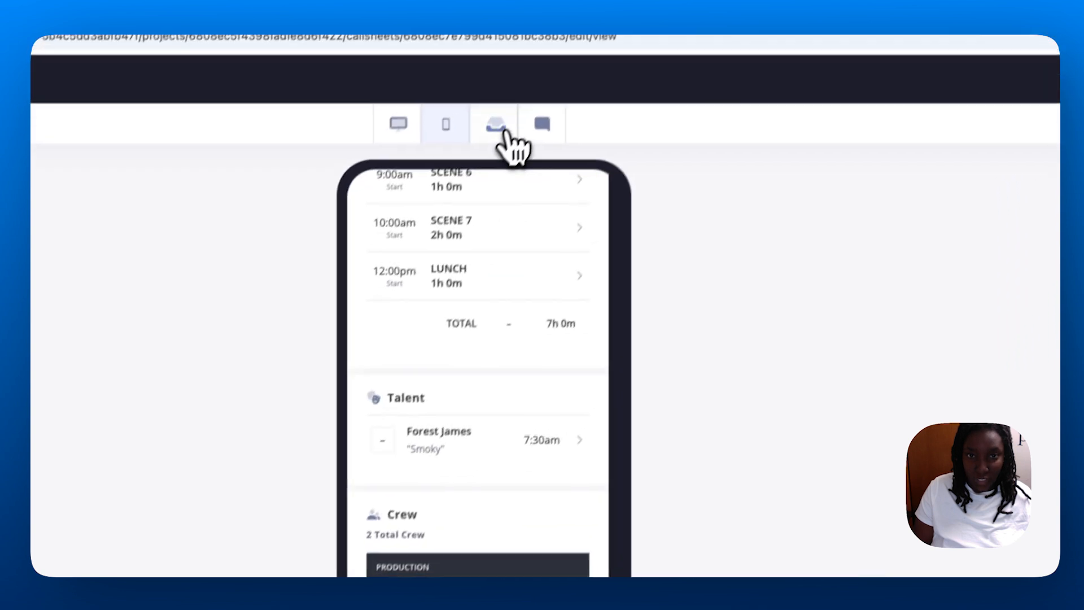
pyautogui.click(505, 133)
pyautogui.click(527, 132)
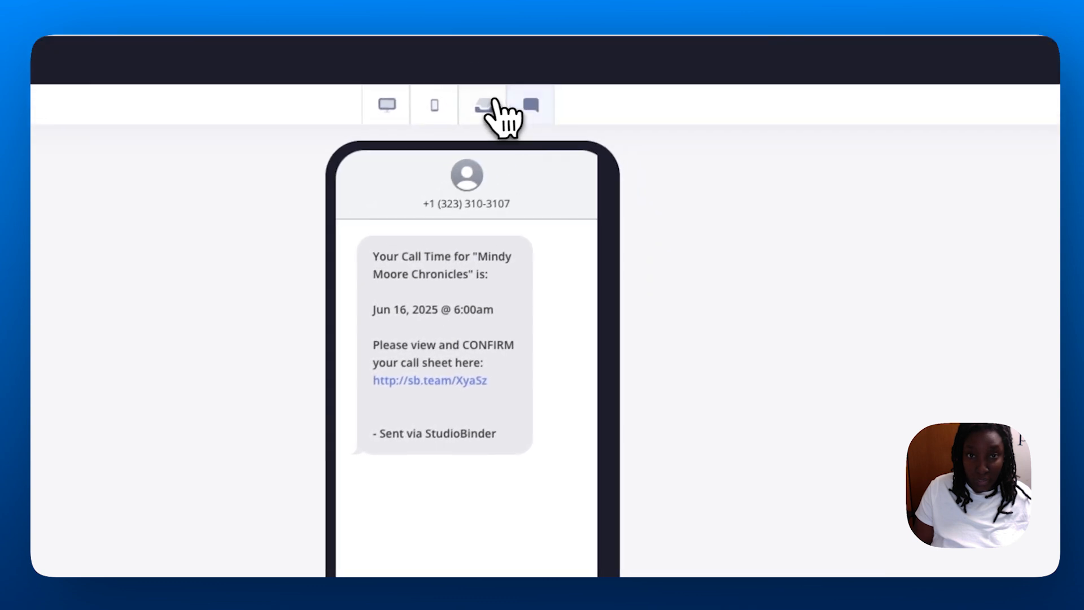
# Recheck the e-mail and phone previews, then return to the desktop preview.
pyautogui.click(540, 52)
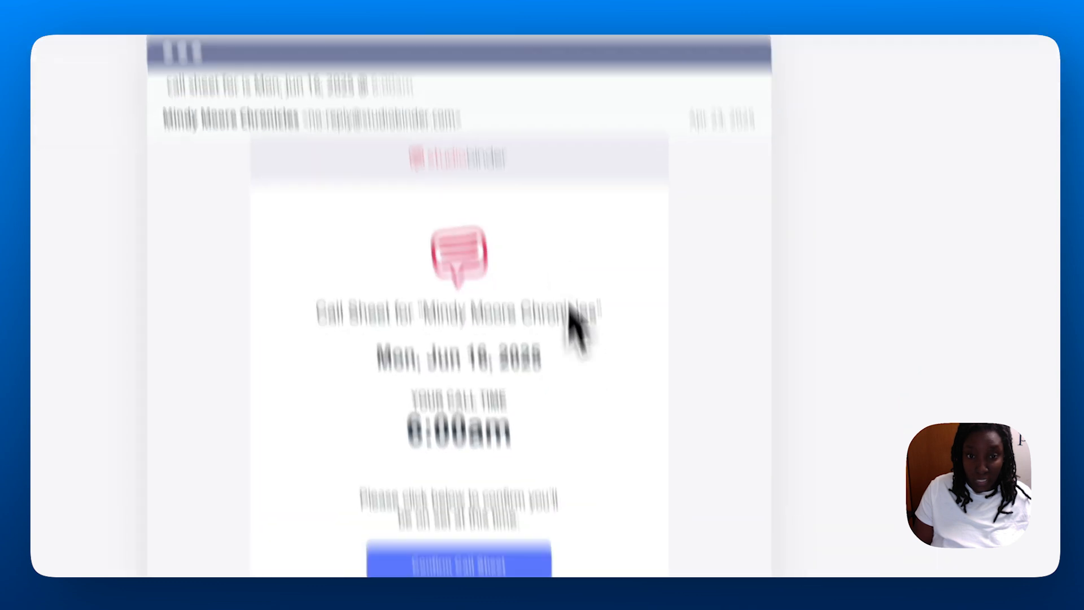
pyautogui.scroll(-8, 571, 314)
pyautogui.scroll(4, 573, 204)
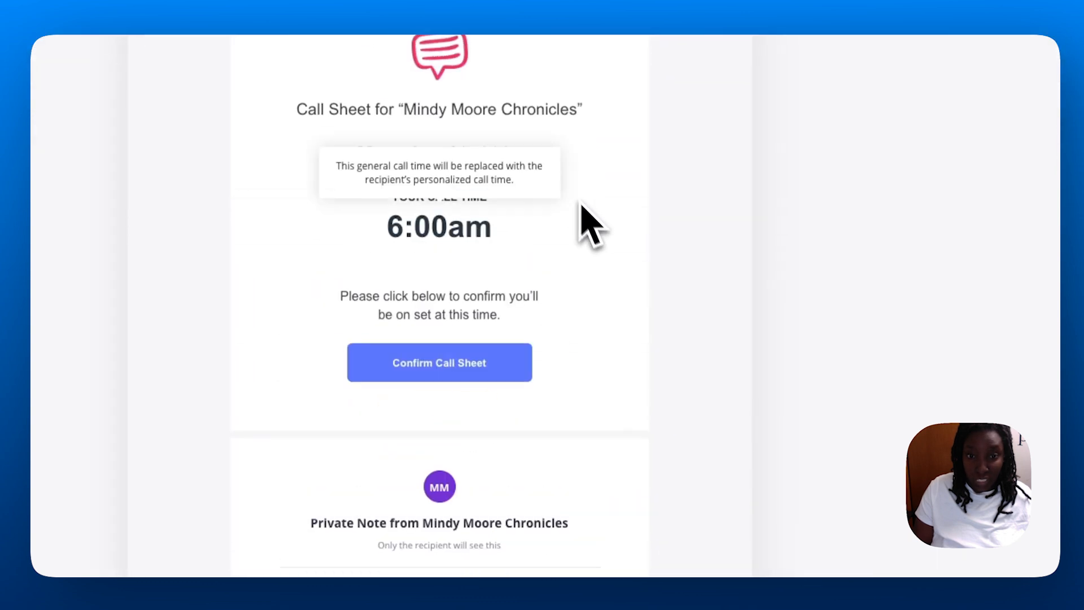
pyautogui.moveTo(541, 356)
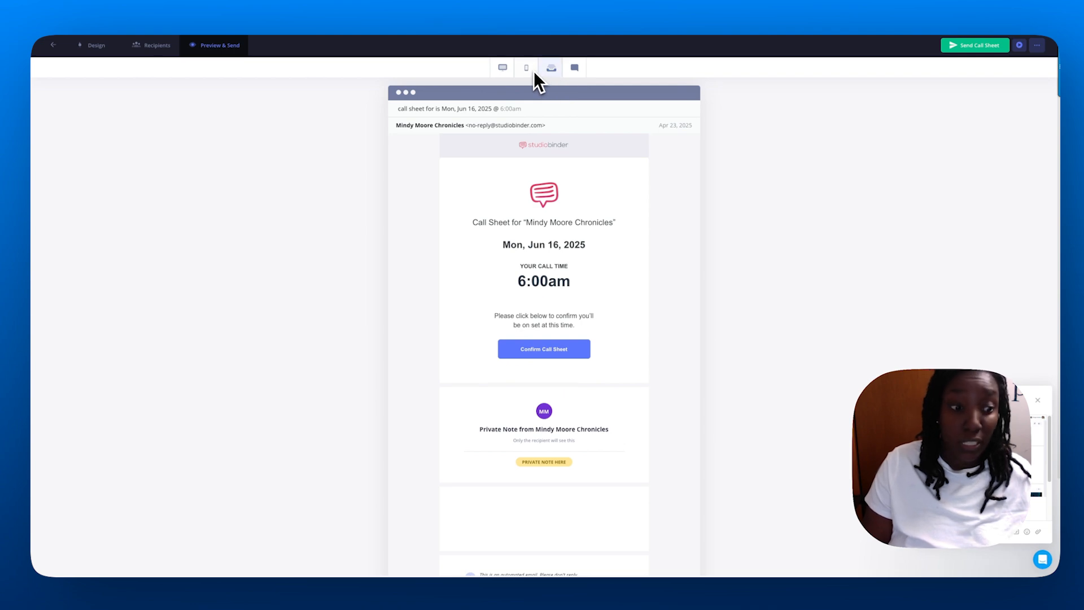
pyautogui.click(529, 69)
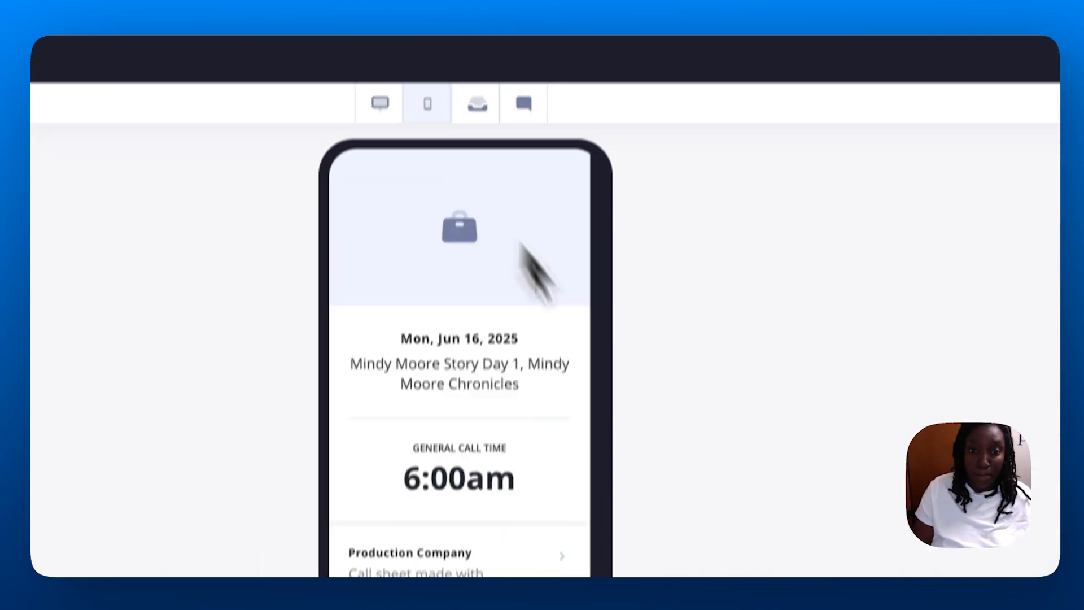
pyautogui.scroll(-10, 533, 364)
pyautogui.scroll(10, 543, 363)
pyautogui.scroll(-10, 556, 389)
pyautogui.scroll(10, 525, 339)
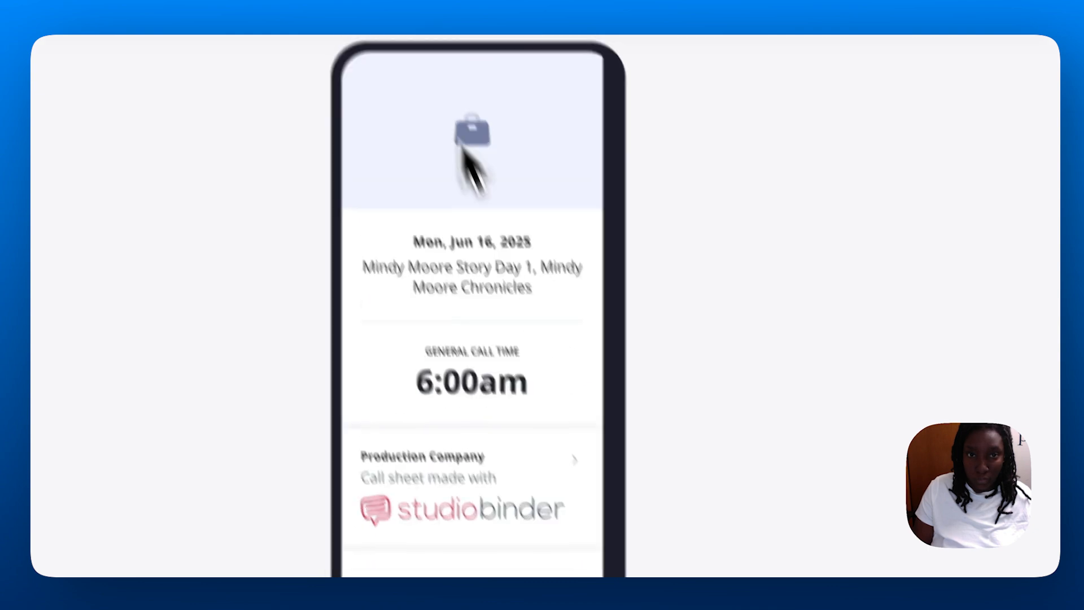
pyautogui.click(443, 96)
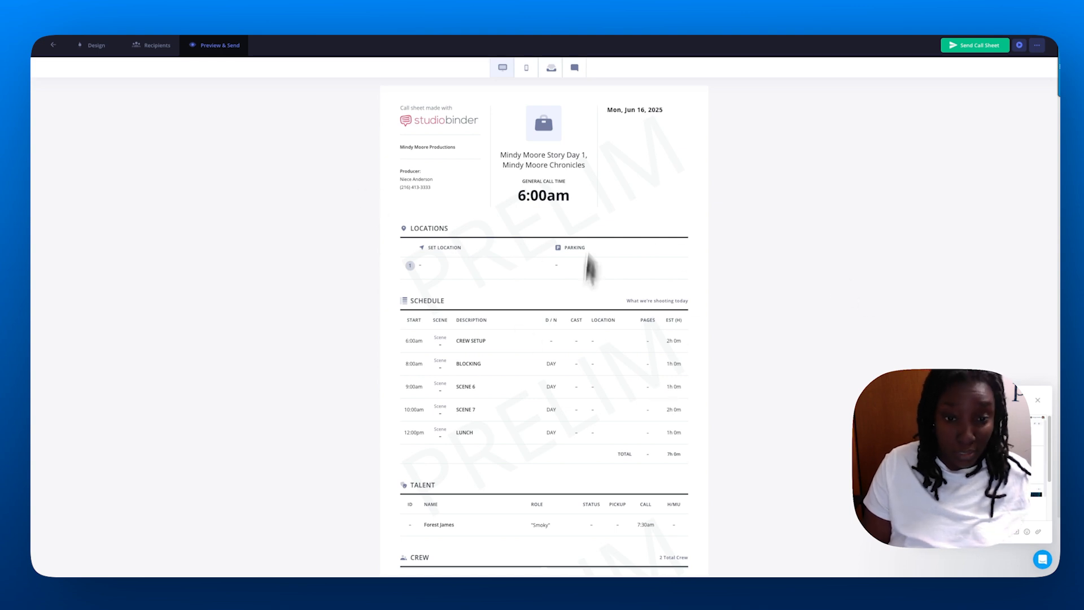
pyautogui.scroll(-1, 512, 363)
pyautogui.scroll(1, 395, 304)
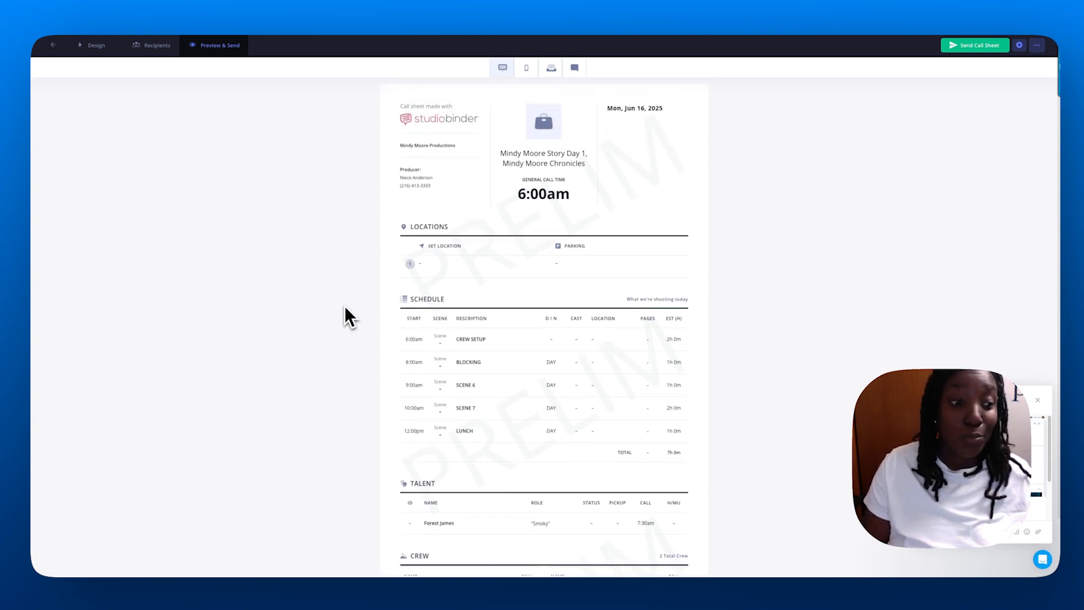